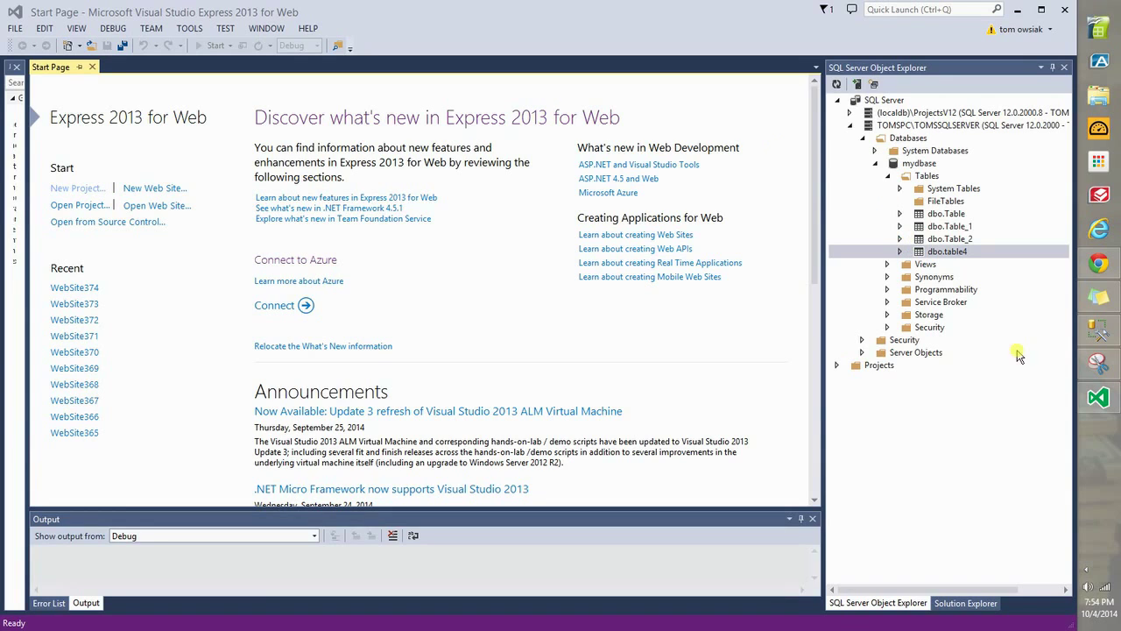
Step: Switch to SQL Server Management Studio and dock Object Explorer as a tabbed document beside SQLQuery1.sql, viewing the query and Output tabs
left_click(1105, 336)
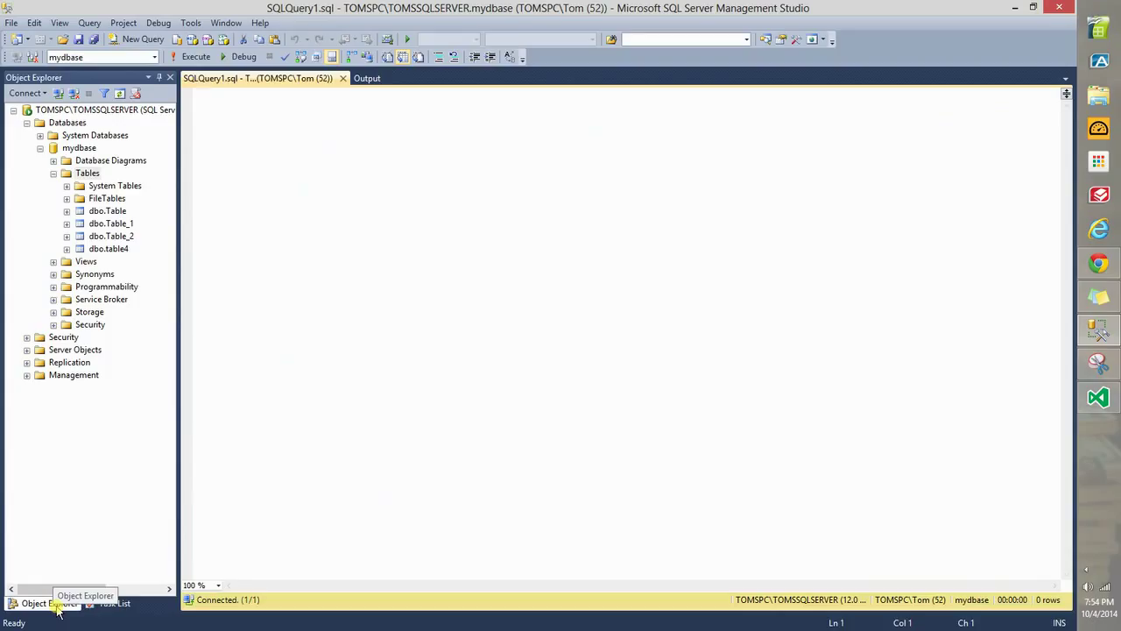
left_click_drag(57, 611, 627, 294)
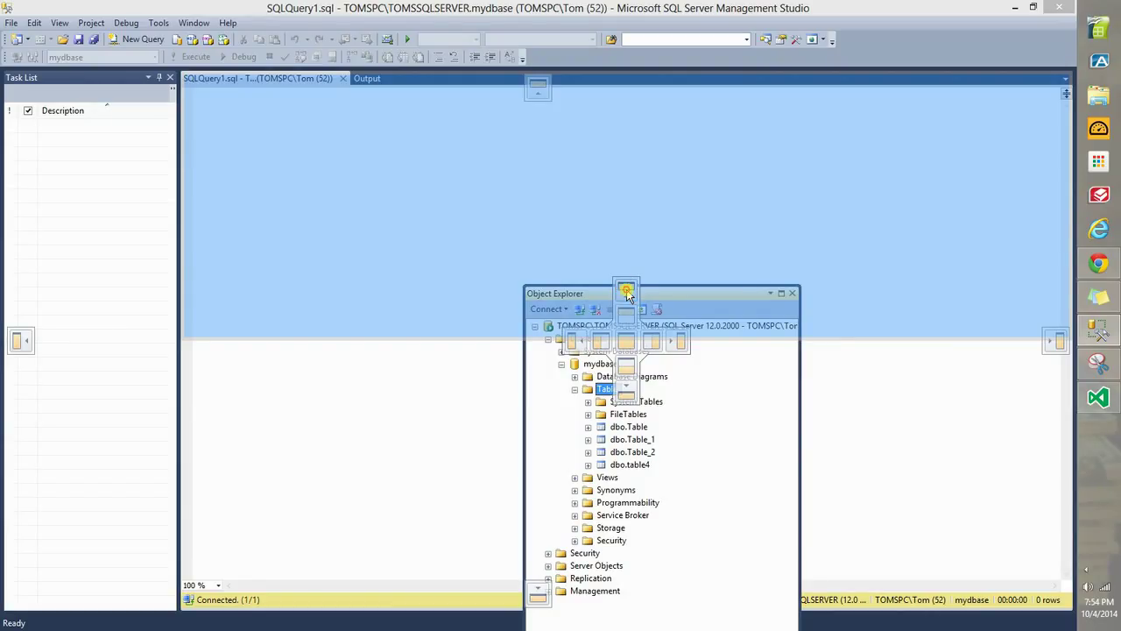
left_click_drag(627, 296, 629, 343)
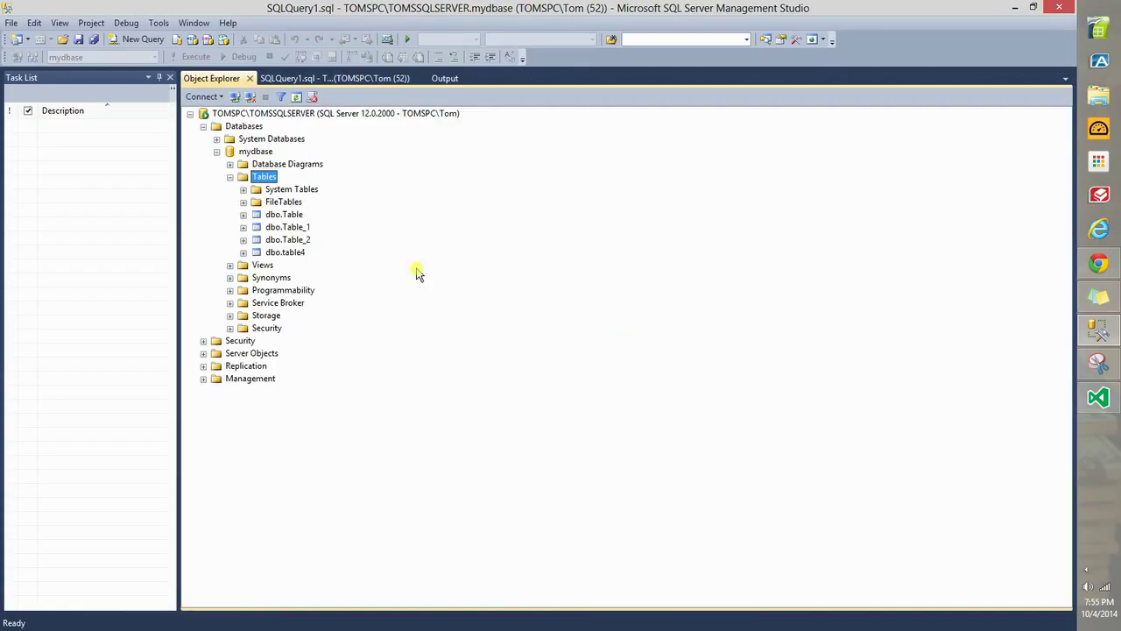
left_click(287, 81)
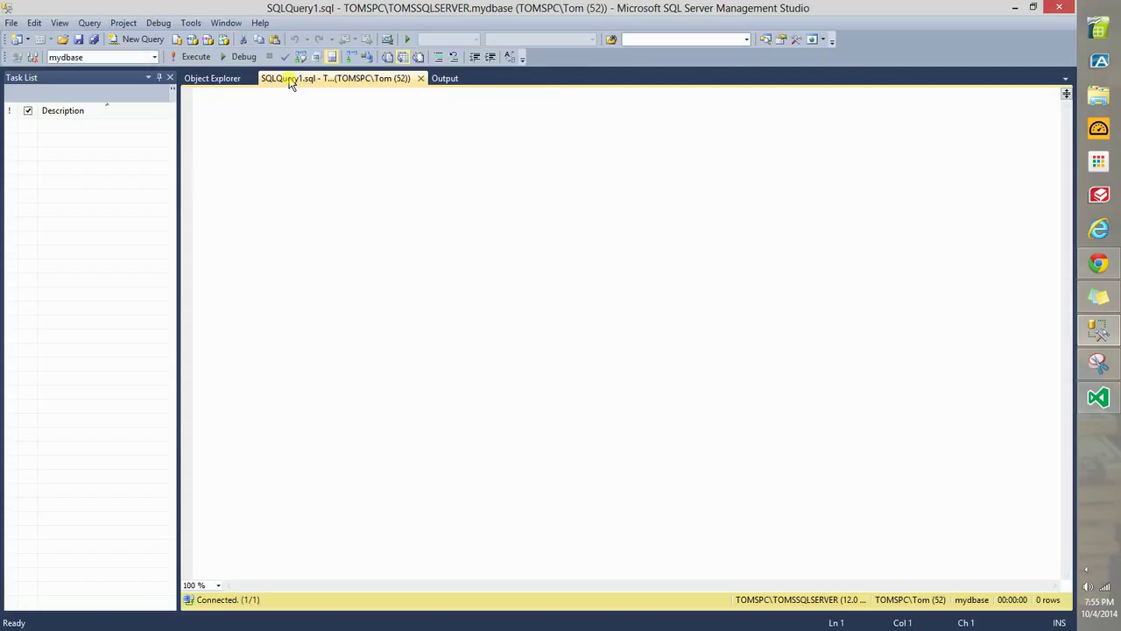
left_click(445, 78)
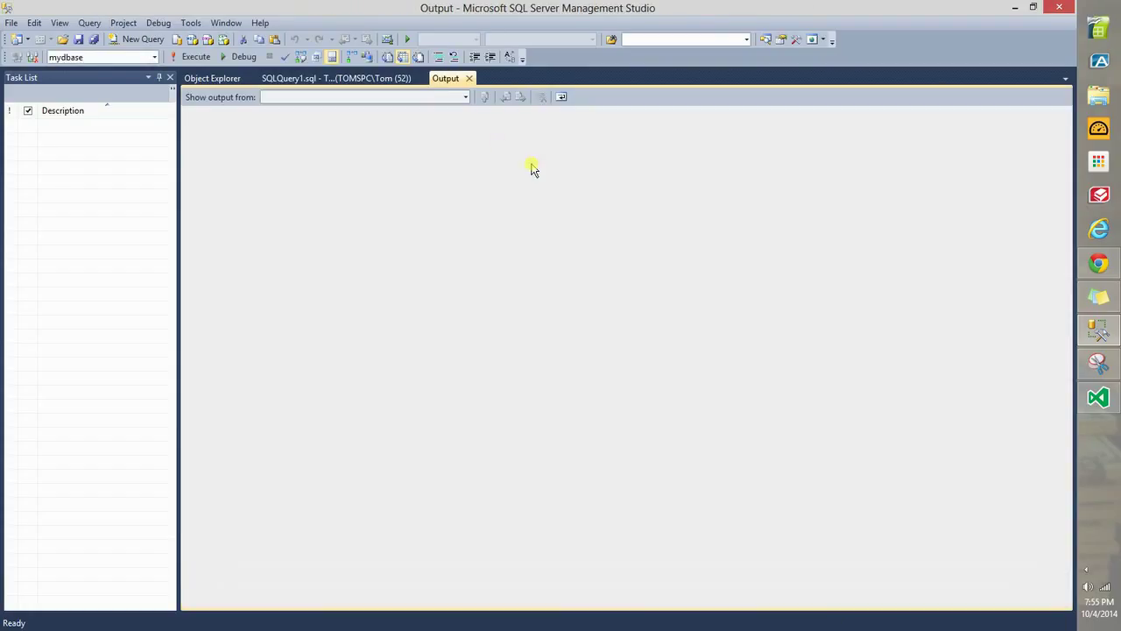
Step: Dock the Output window along the right edge of the workspace and widen the Task List pane
left_click(448, 78)
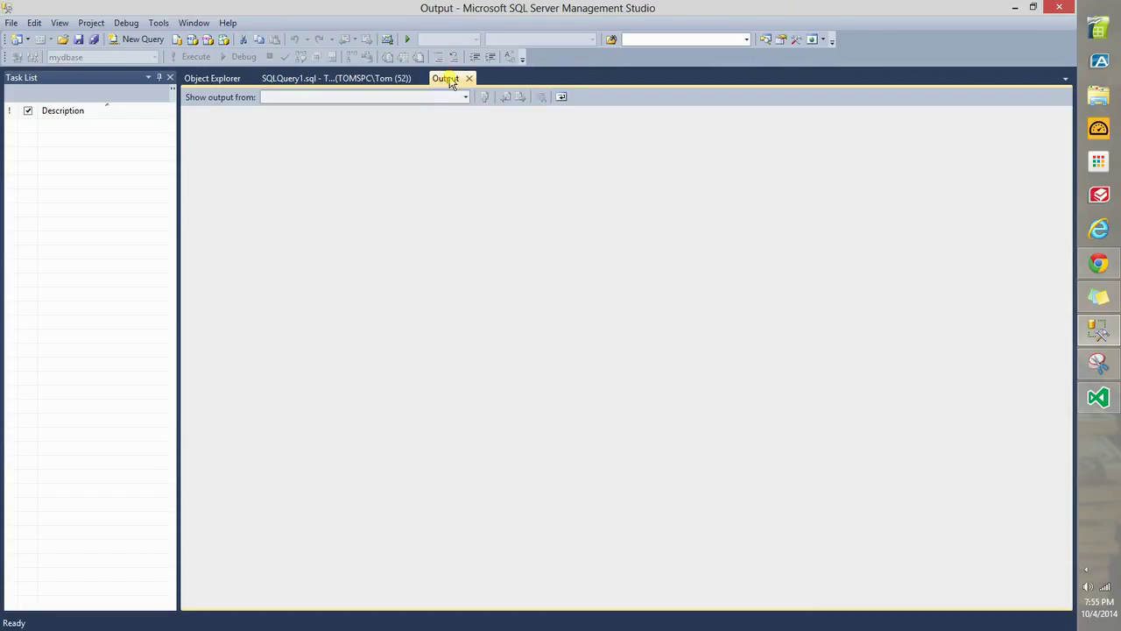
left_click_drag(450, 81, 848, 380)
left_click_drag(178, 283, 203, 307)
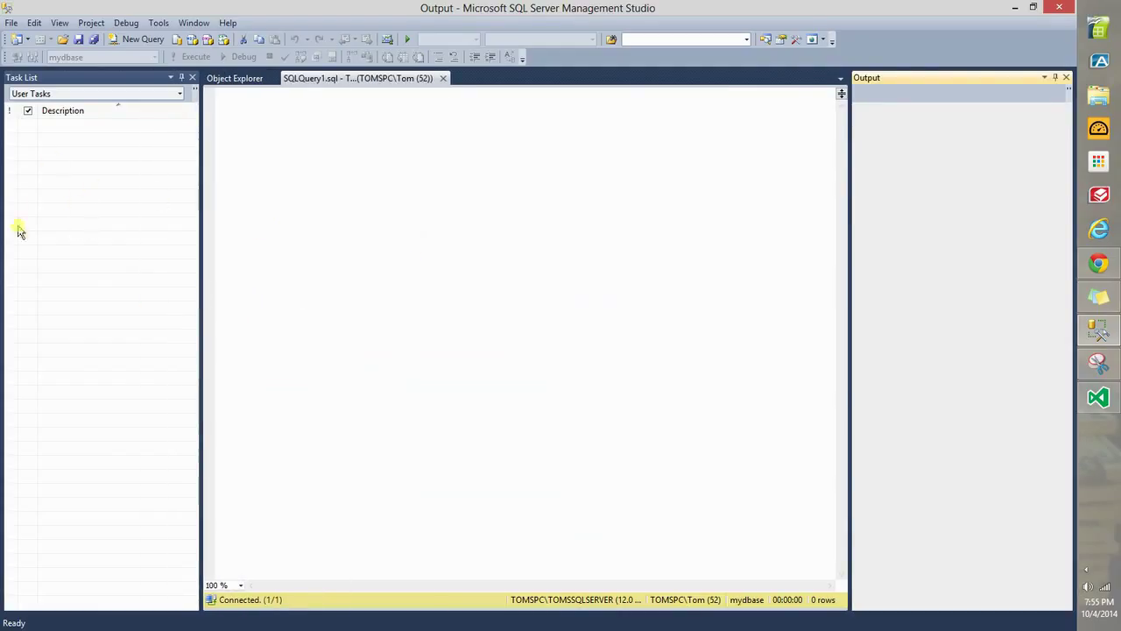
Step: Dock Object Explorer into the same pane as the Task List and switch between the two windows
left_click(243, 82)
left_click_drag(242, 82, 100, 342)
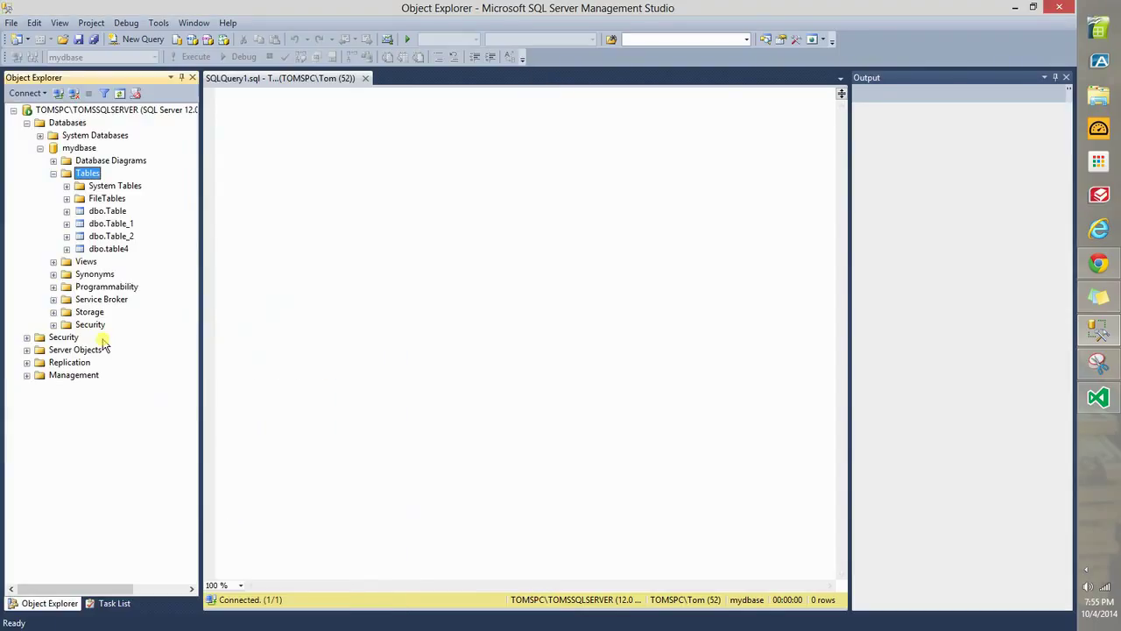
left_click(118, 605)
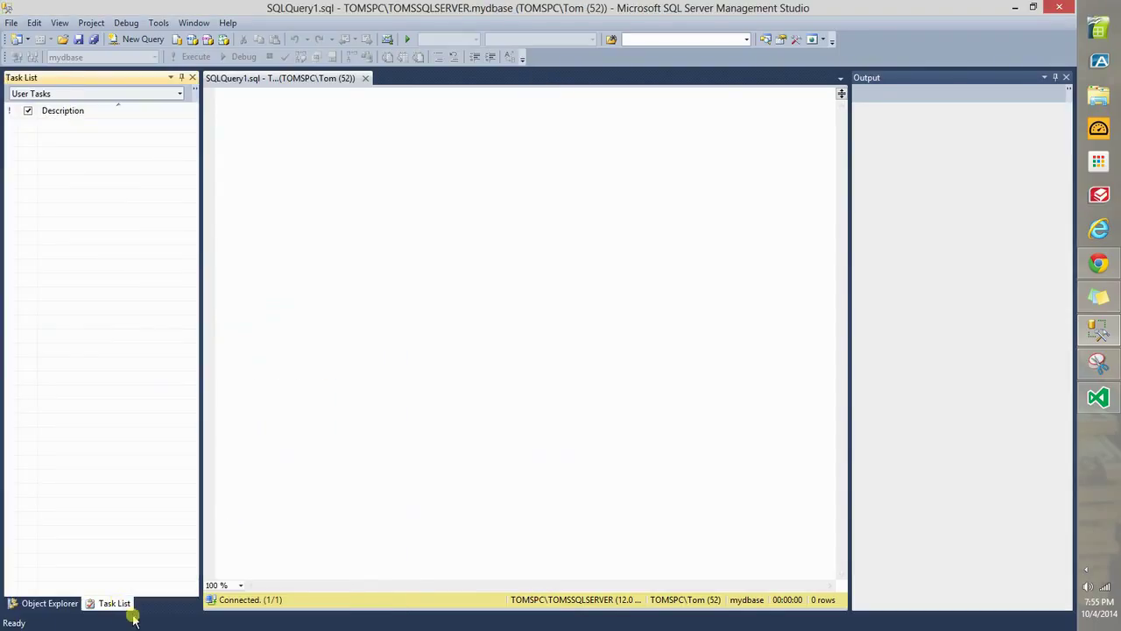
left_click(39, 604)
left_click(109, 603)
left_click(456, 226)
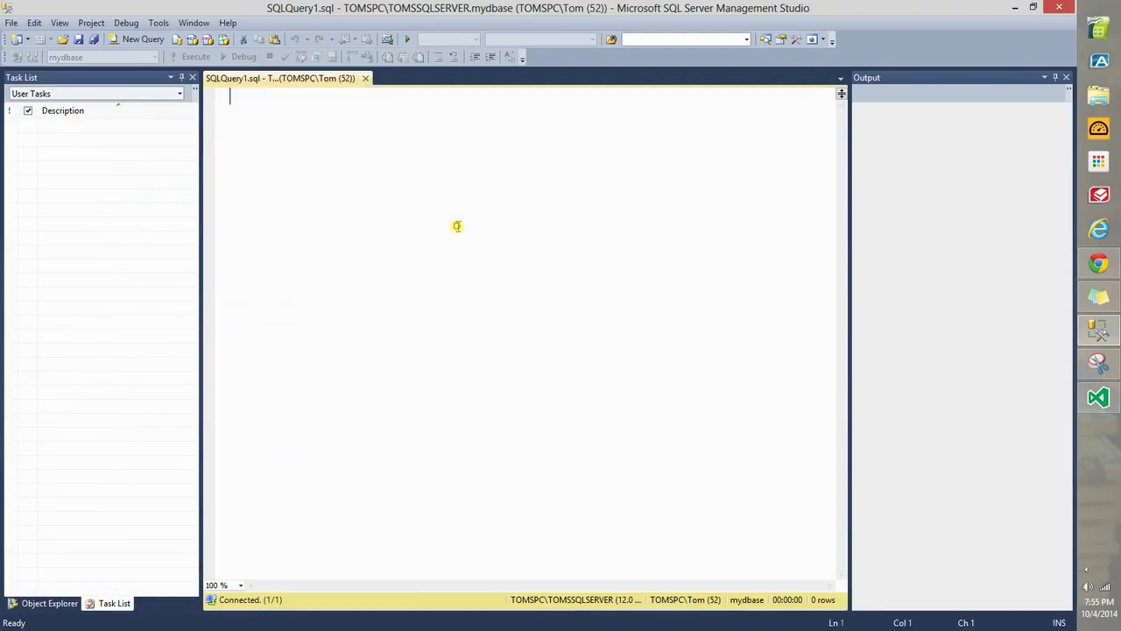
Step: Show the Toolbox window and widen its pane so its contents are readable
left_click(62, 24)
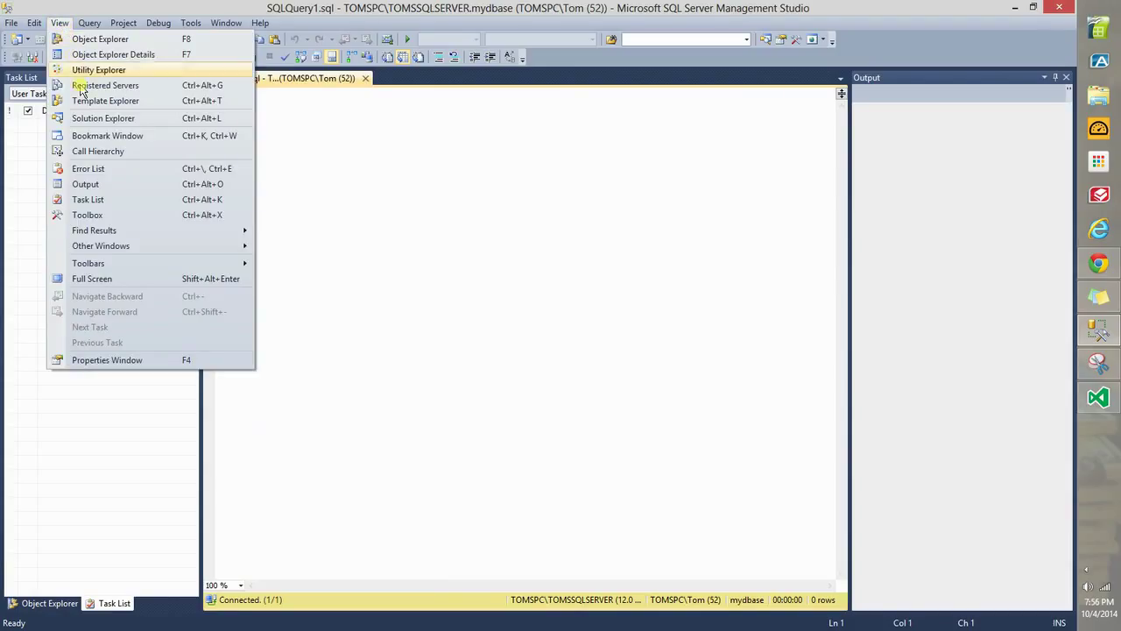
left_click(126, 216)
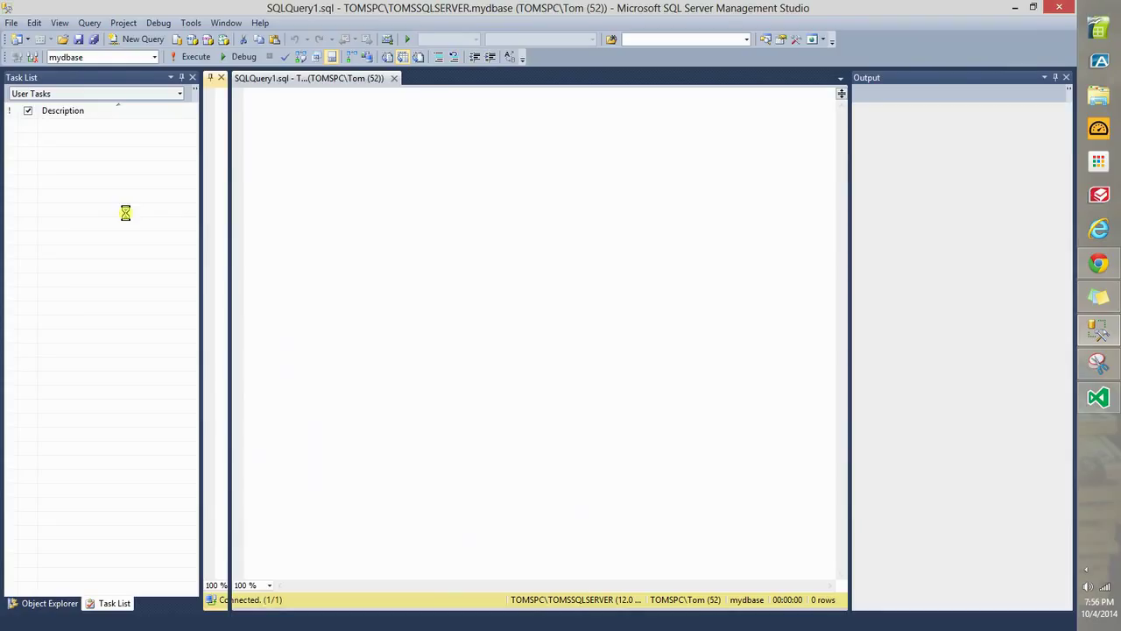
left_click_drag(228, 178, 365, 192)
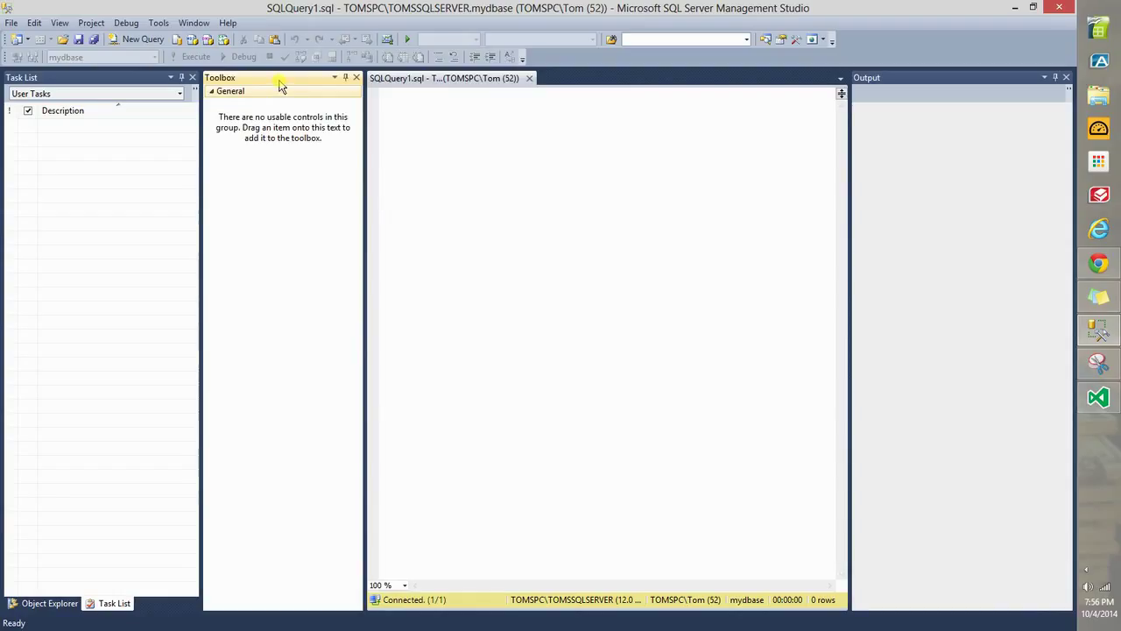
Step: Dock the combined Object Explorer and Task List group as tabbed documents beside SQLQuery1.sql, viewing each tab in turn
left_click(61, 605)
left_click(114, 603)
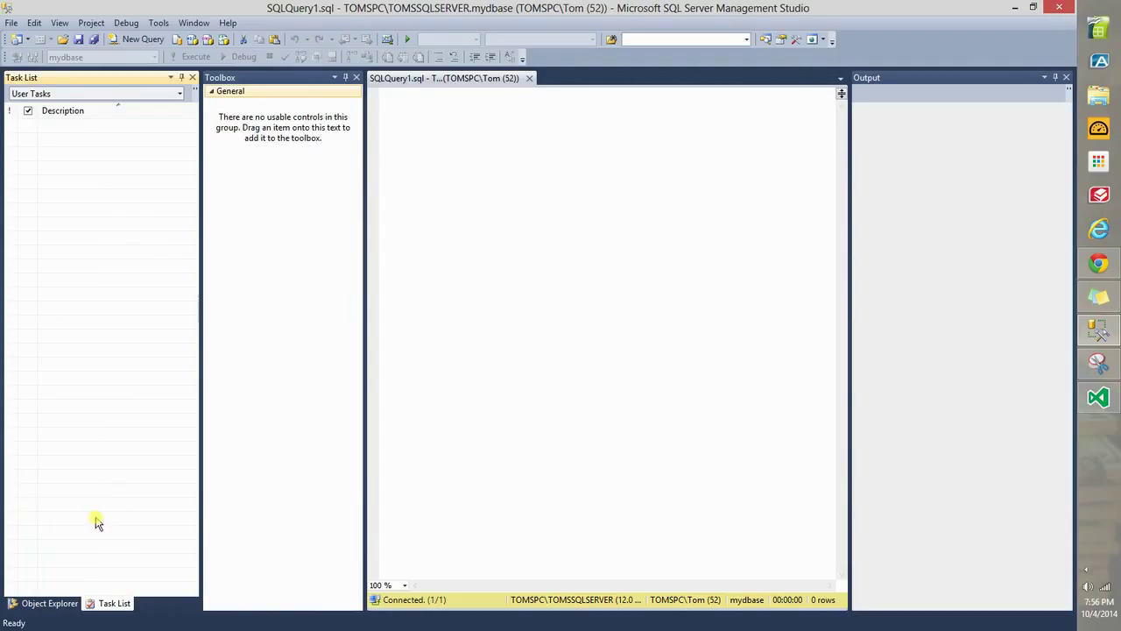
left_click(46, 604)
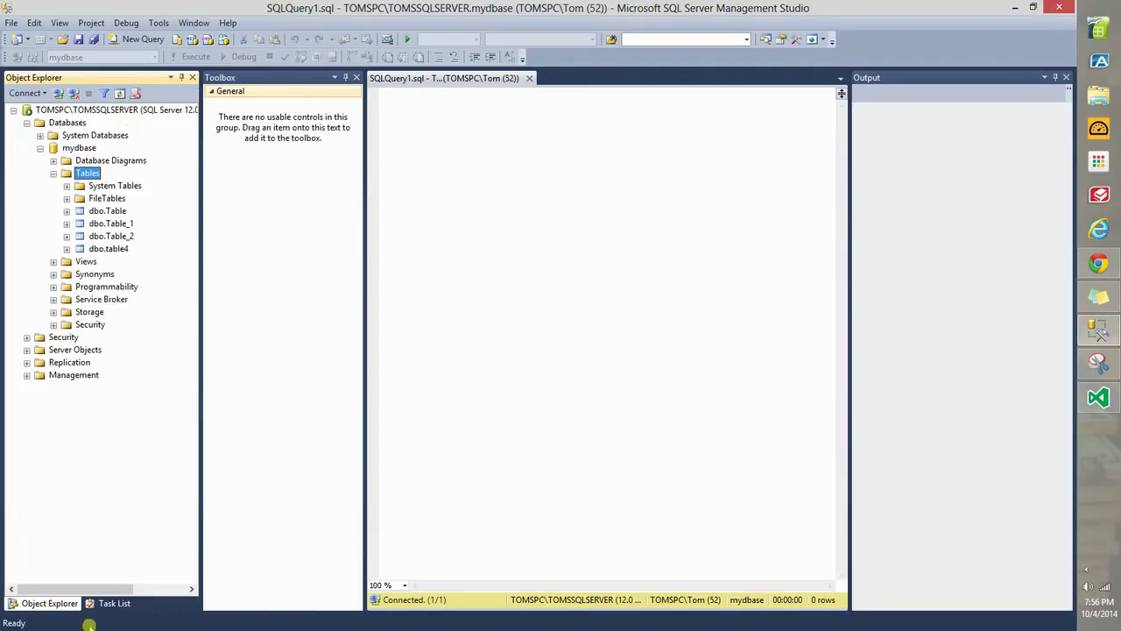
left_click_drag(108, 77, 431, 70)
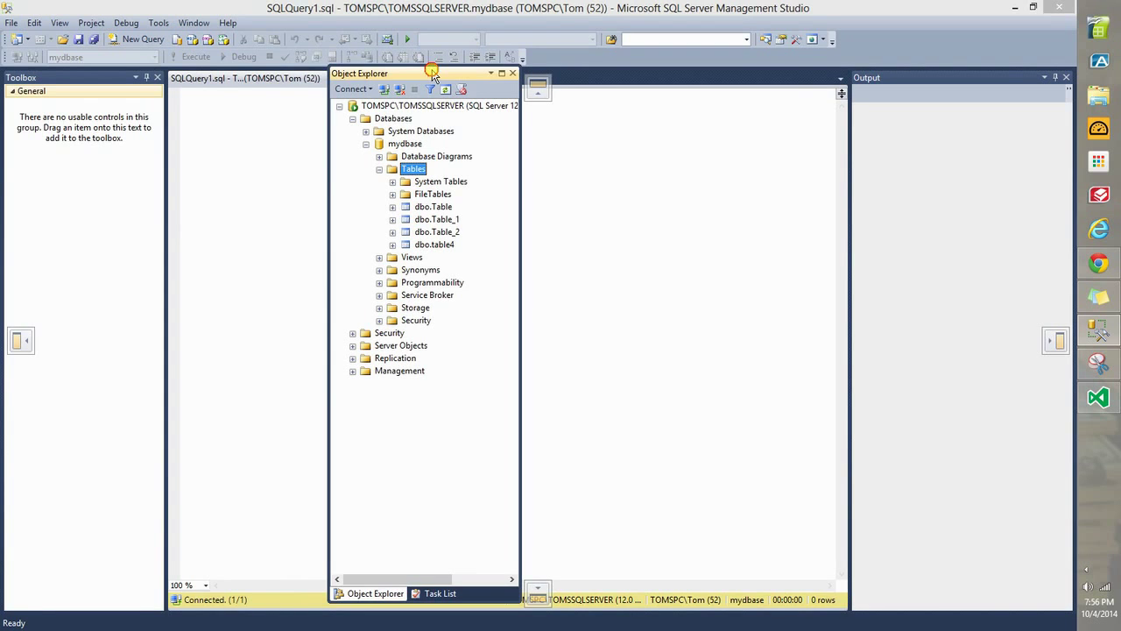
left_click_drag(432, 73, 512, 344)
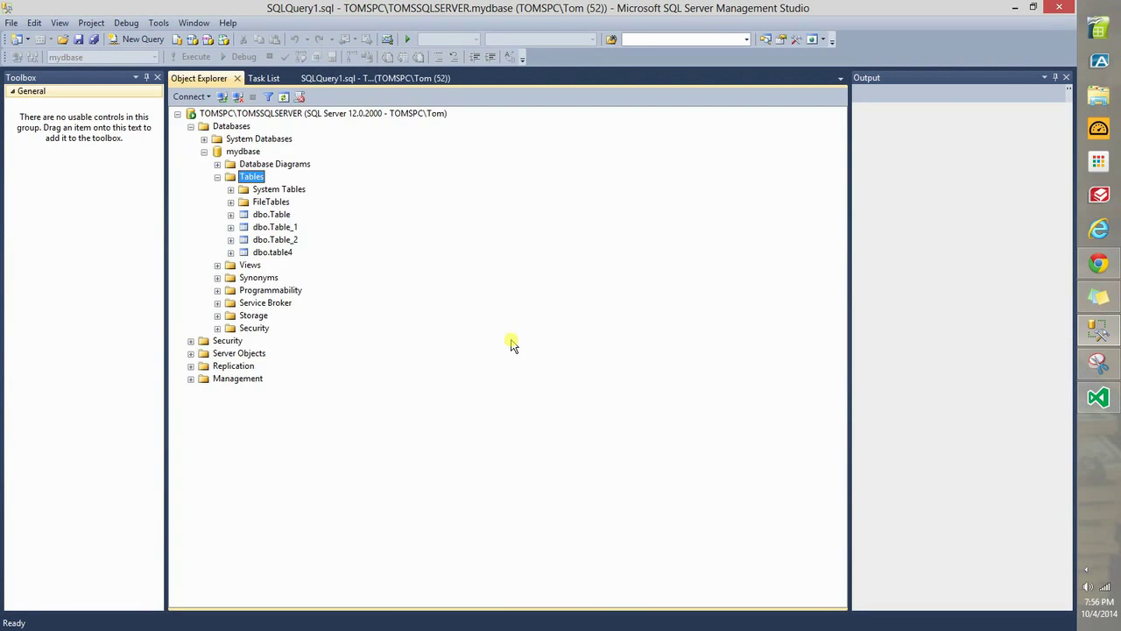
left_click_drag(184, 78, 263, 77)
left_click(263, 77)
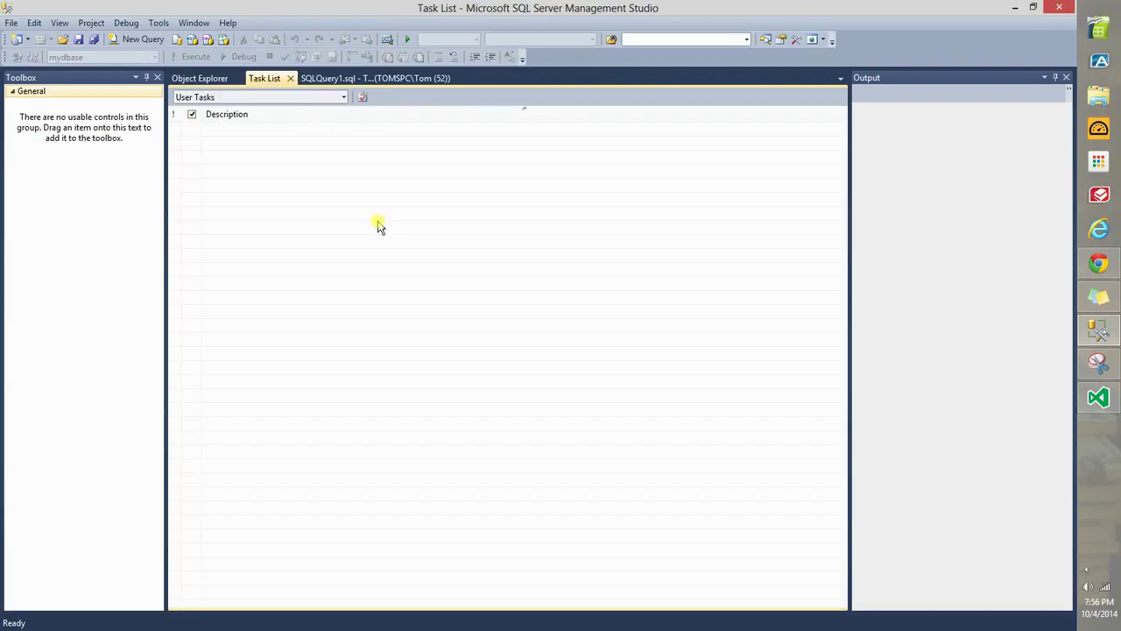
left_click(358, 78)
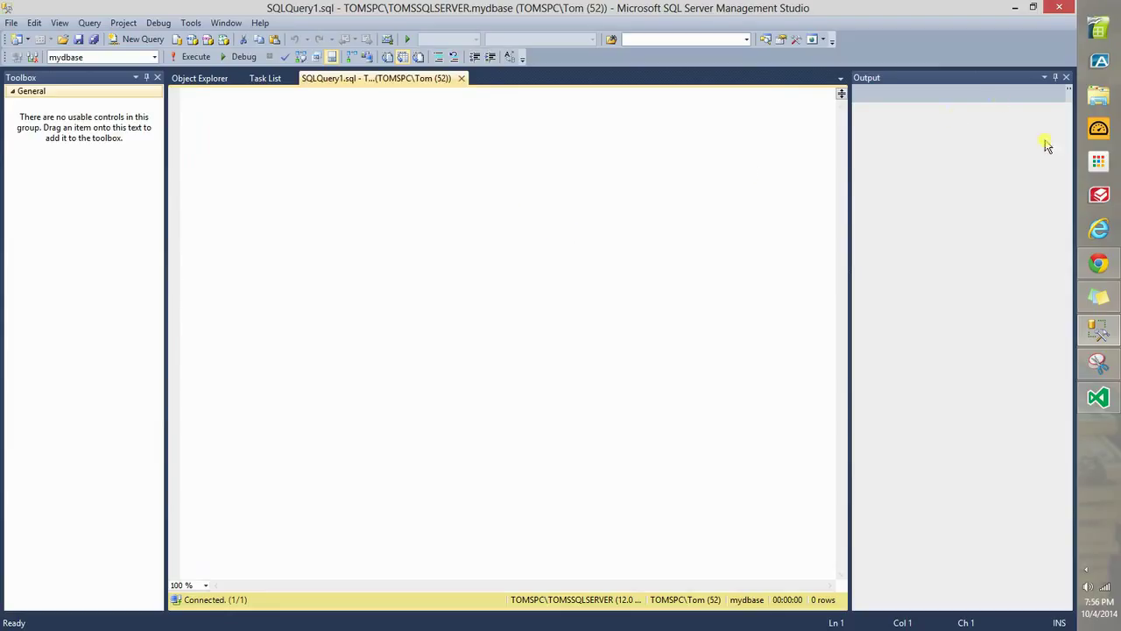
Step: Collapse the Output window with Auto Hide, reveal it, and pin it open again
left_click(1015, 87)
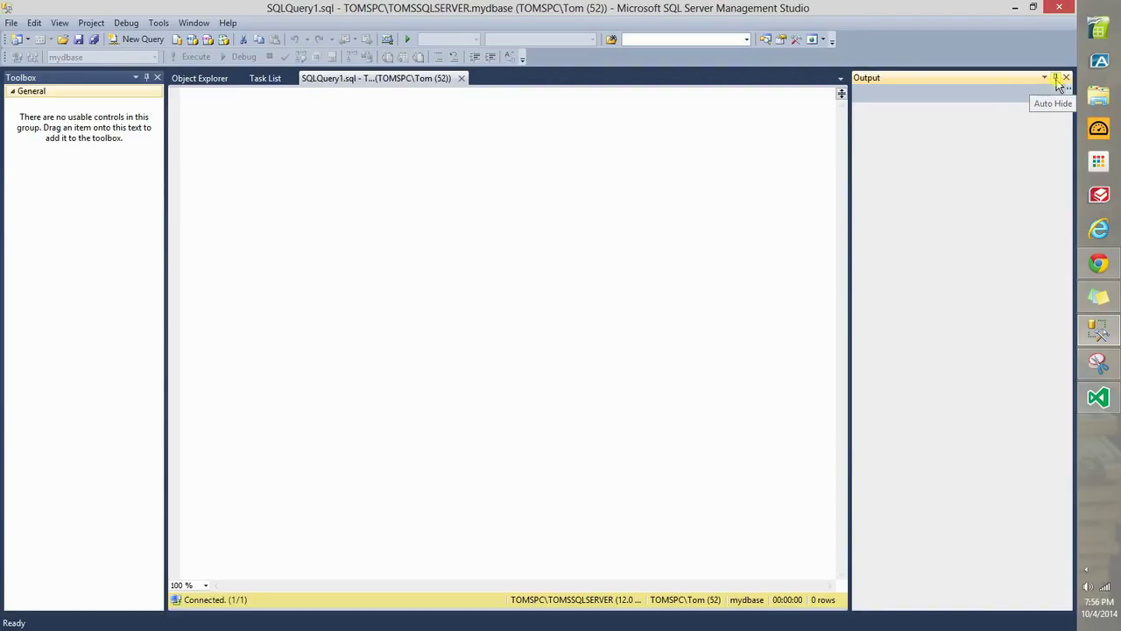
left_click(807, 125)
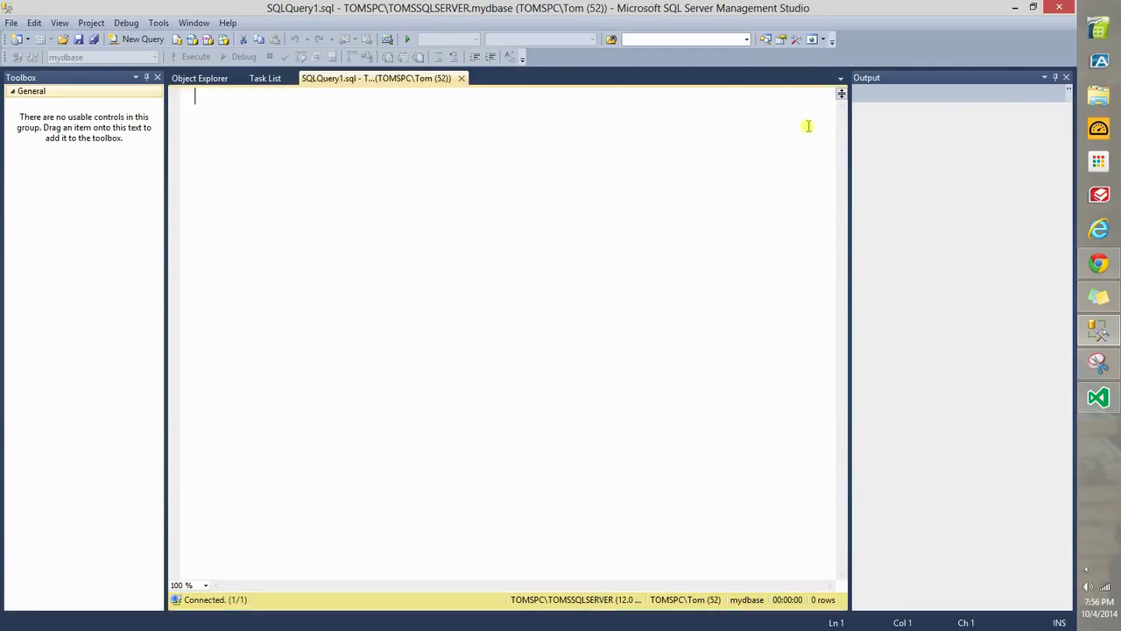
left_click(1050, 83)
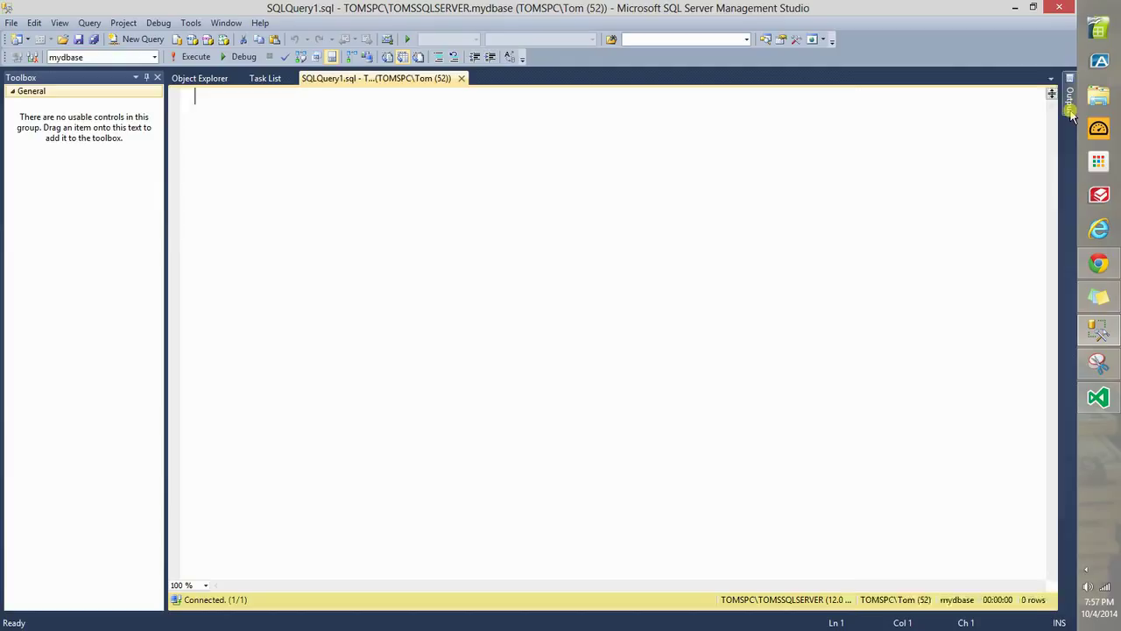
mouse_move(1071, 114)
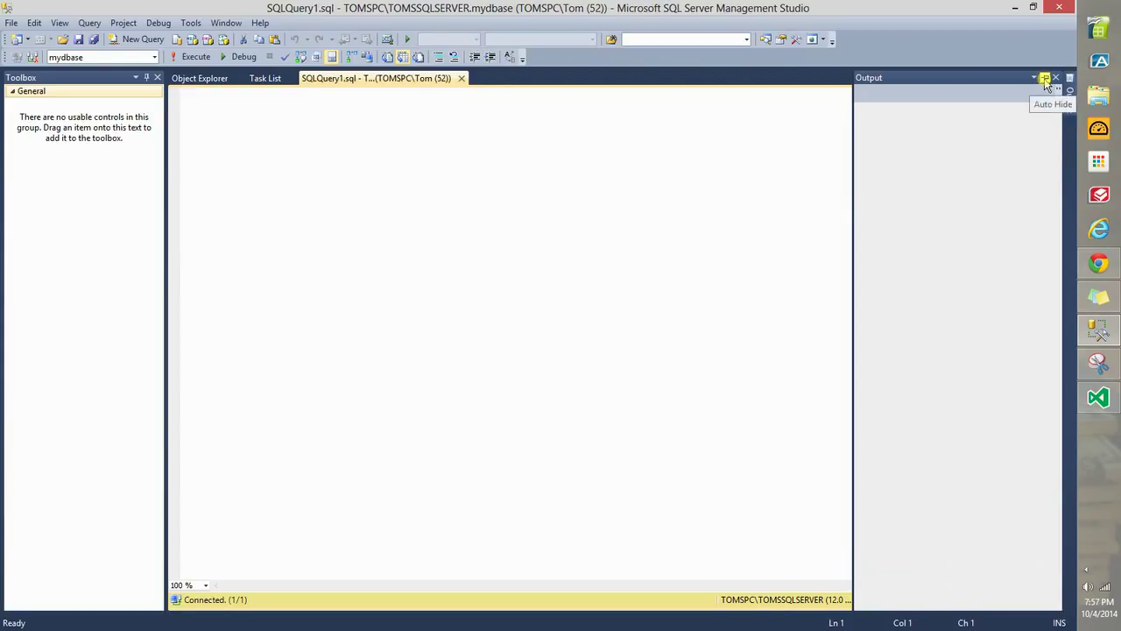
left_click(1045, 80)
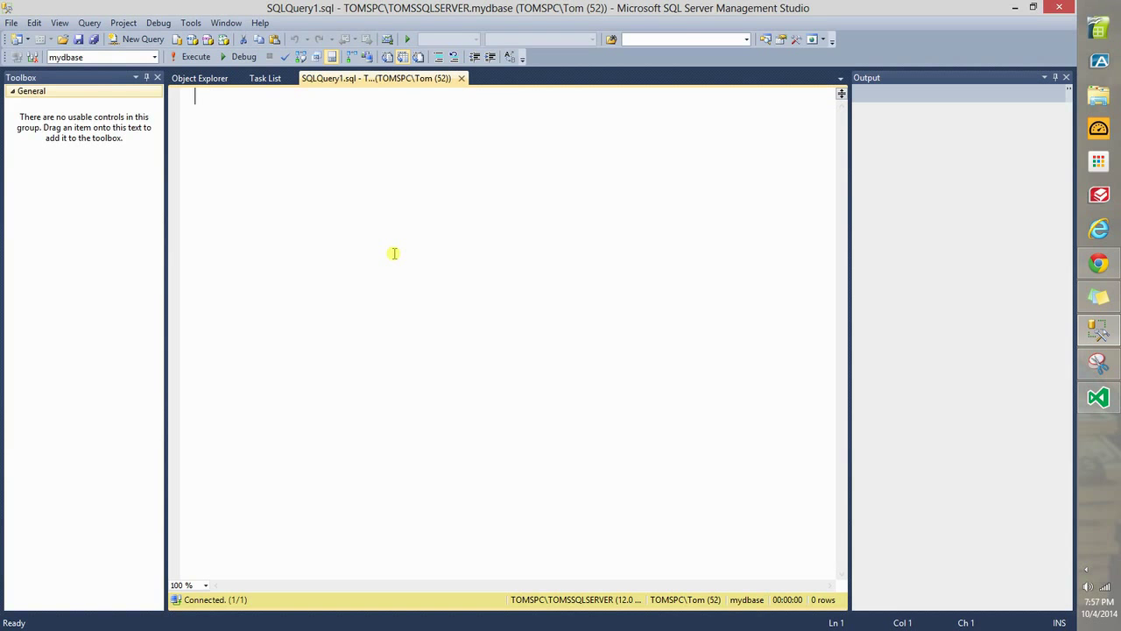
Step: Switch to Visual Studio Express 2013 for Web and widen the collapsed Toolbox pane
left_click(1099, 399)
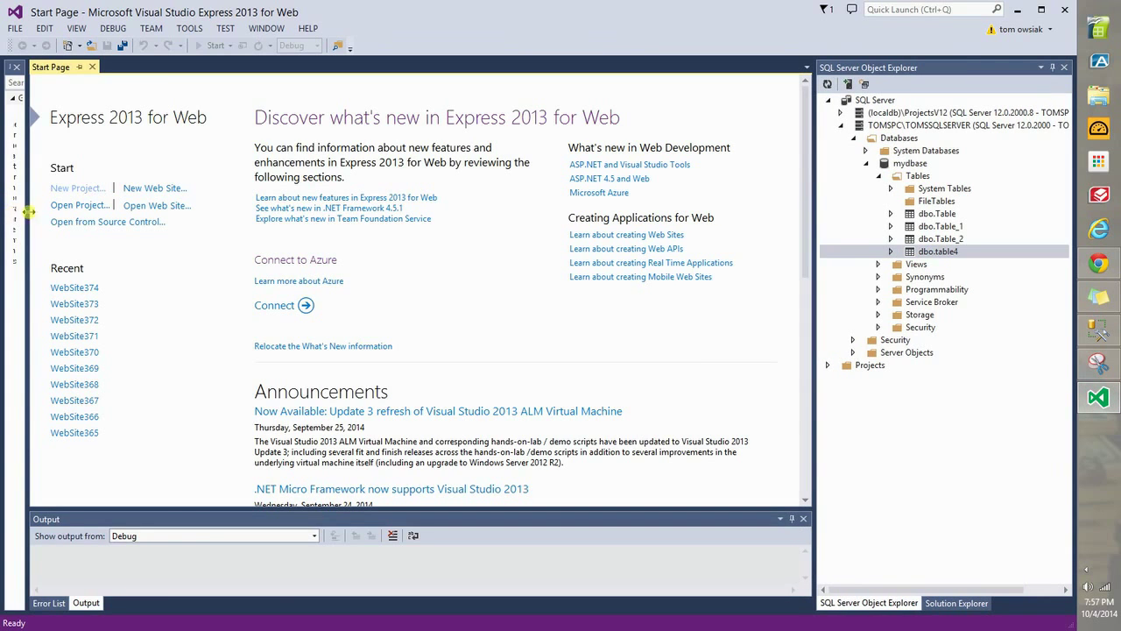
left_click_drag(31, 211, 203, 241)
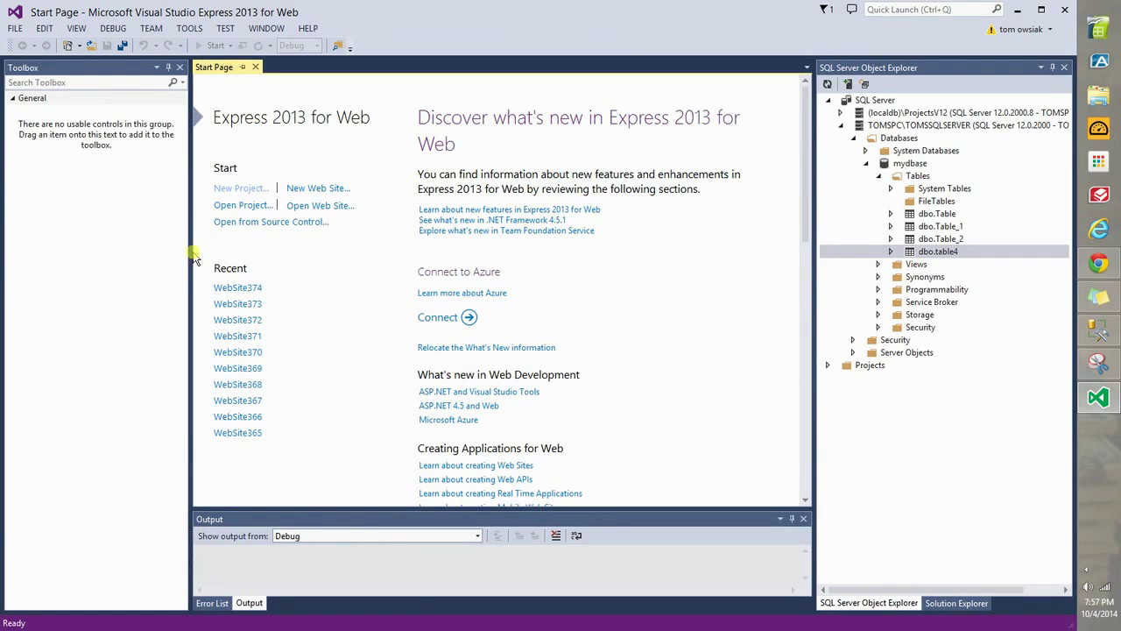
Step: Dock the Error List across the top edge of the workspace, and move it to the left edge beside the Toolbox
left_click(225, 604)
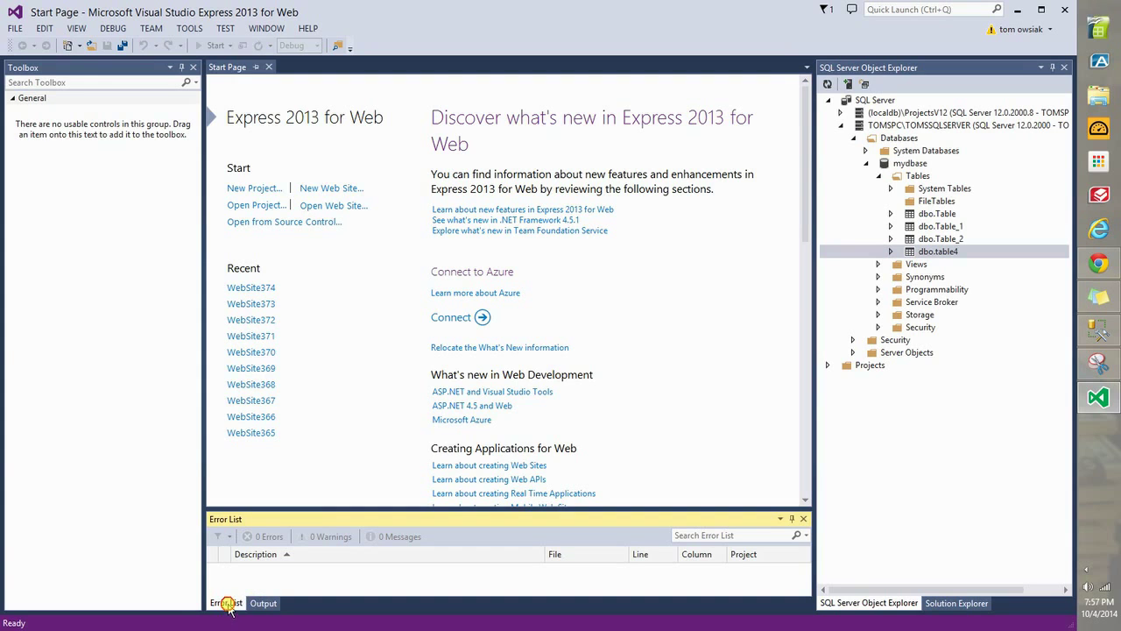
left_click_drag(225, 603, 534, 69)
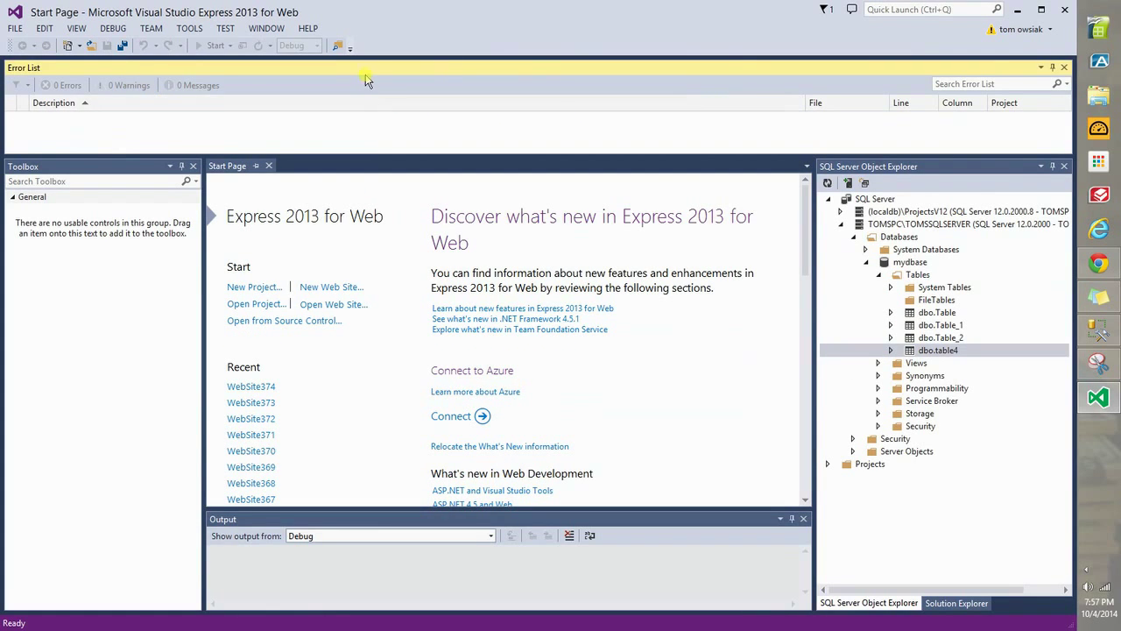
left_click_drag(370, 85, 22, 338)
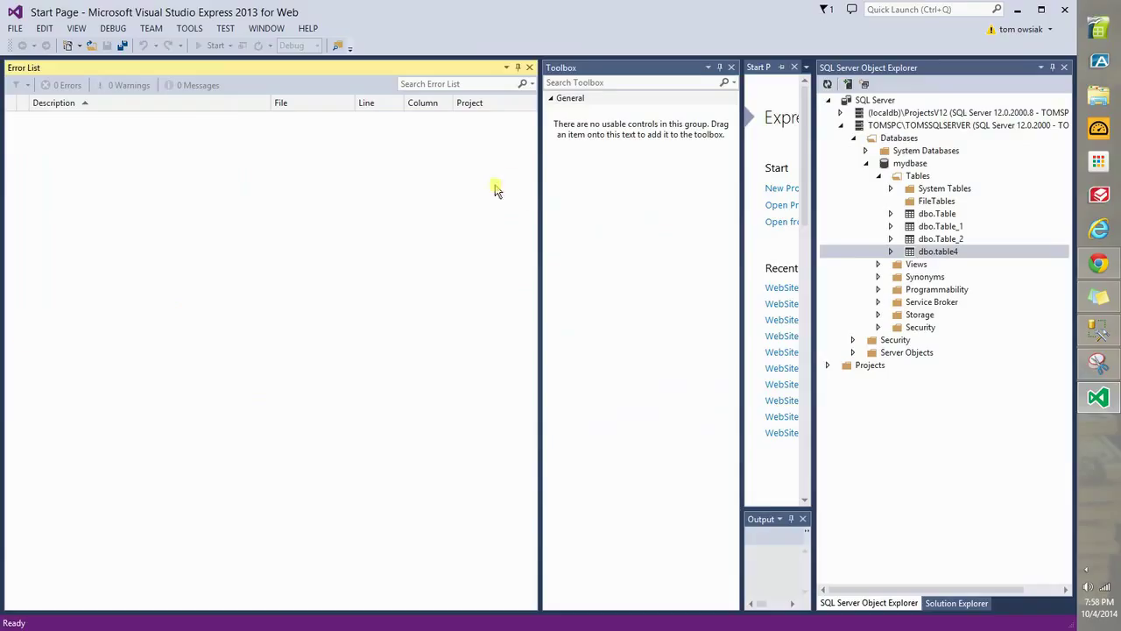
Step: Narrow the Error List, Toolbox and SQL Server Object Explorer panes to give the Start Page more room
left_click_drag(539, 185, 58, 220)
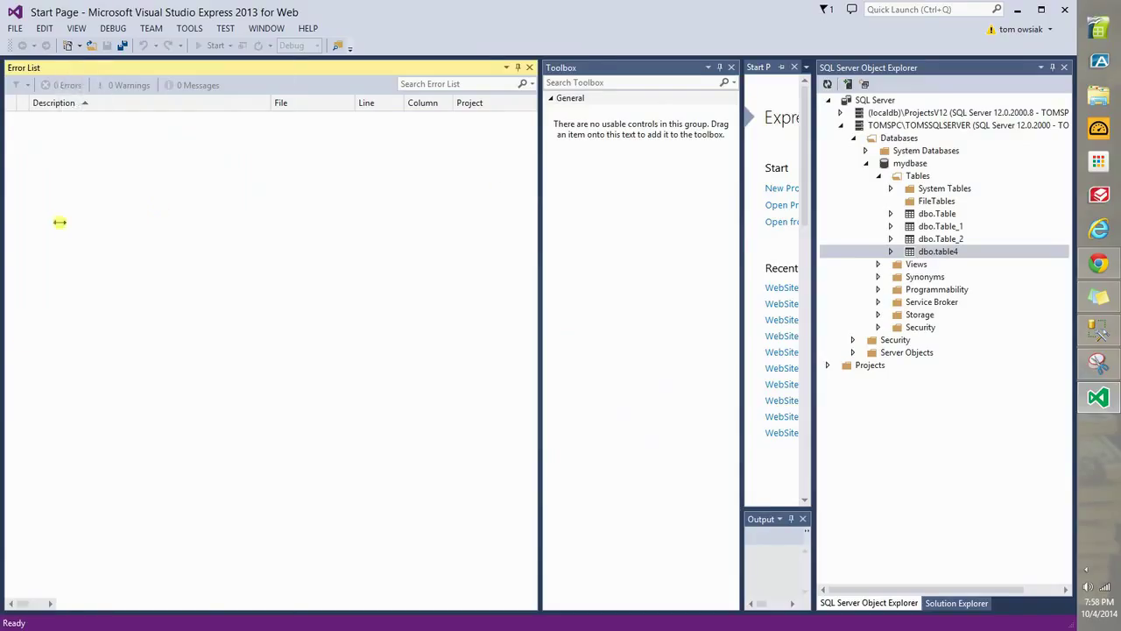
left_click_drag(742, 205, 164, 251)
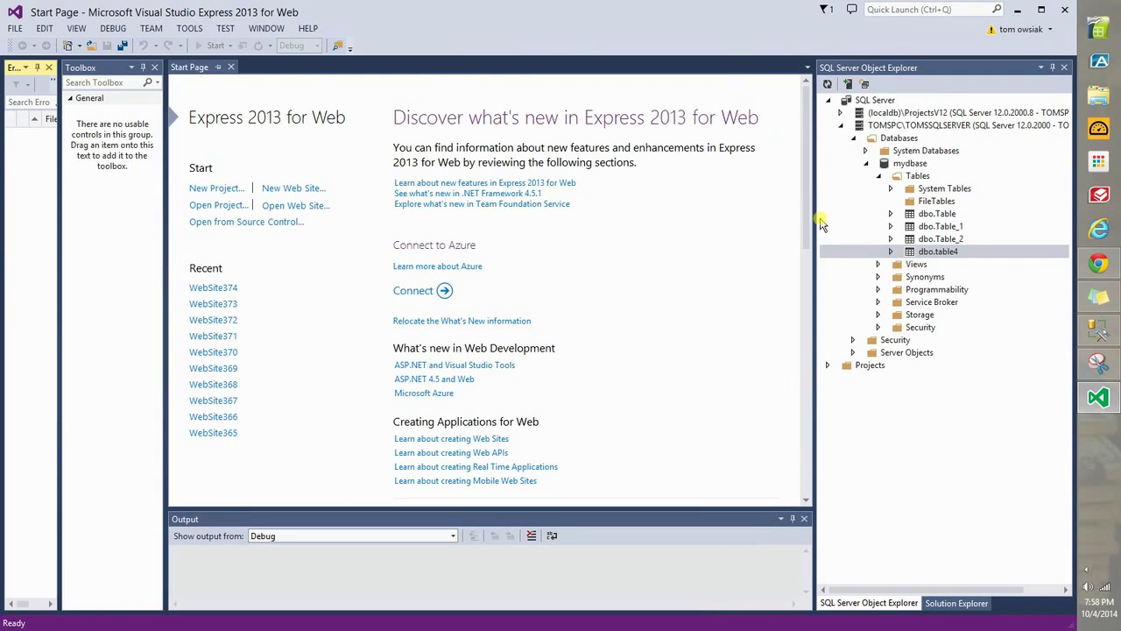
left_click_drag(815, 217, 887, 224)
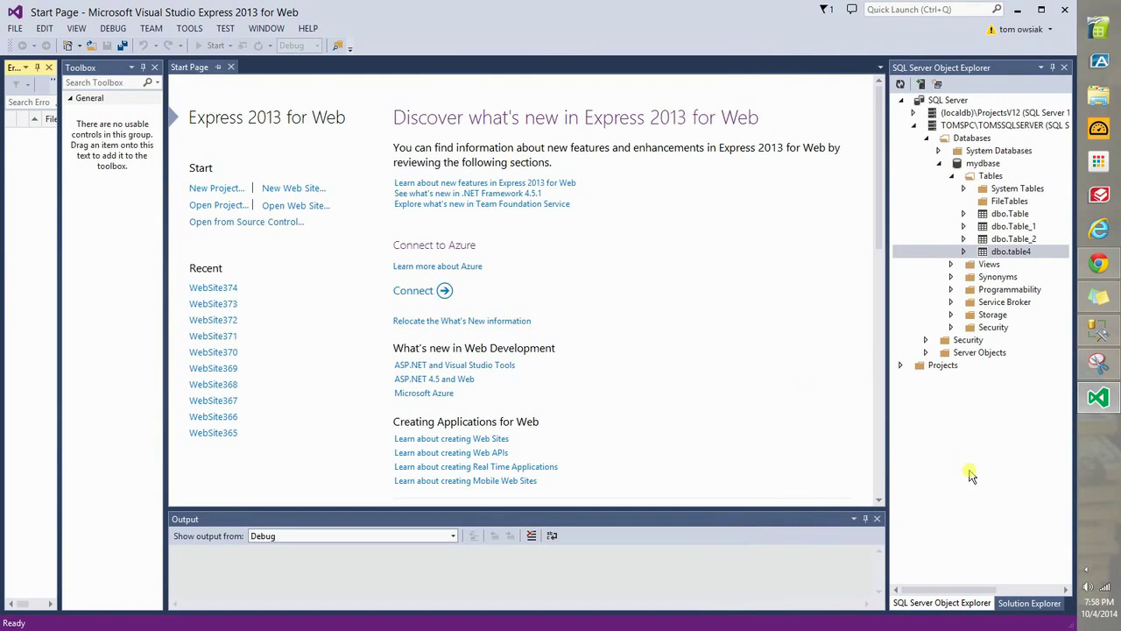
Step: Dock the SQL Server Object Explorer and Solution Explorer group as tabbed documents beside the Start Page, and view the other tabs
left_click(1012, 68)
left_click_drag(1012, 69, 620, 285)
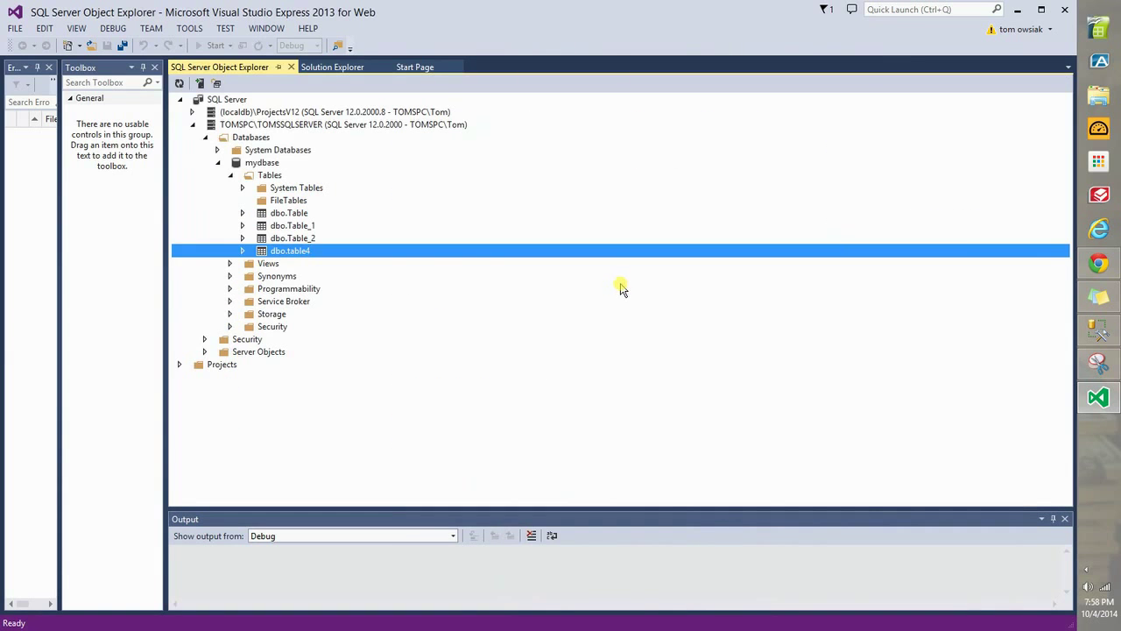
left_click(495, 338)
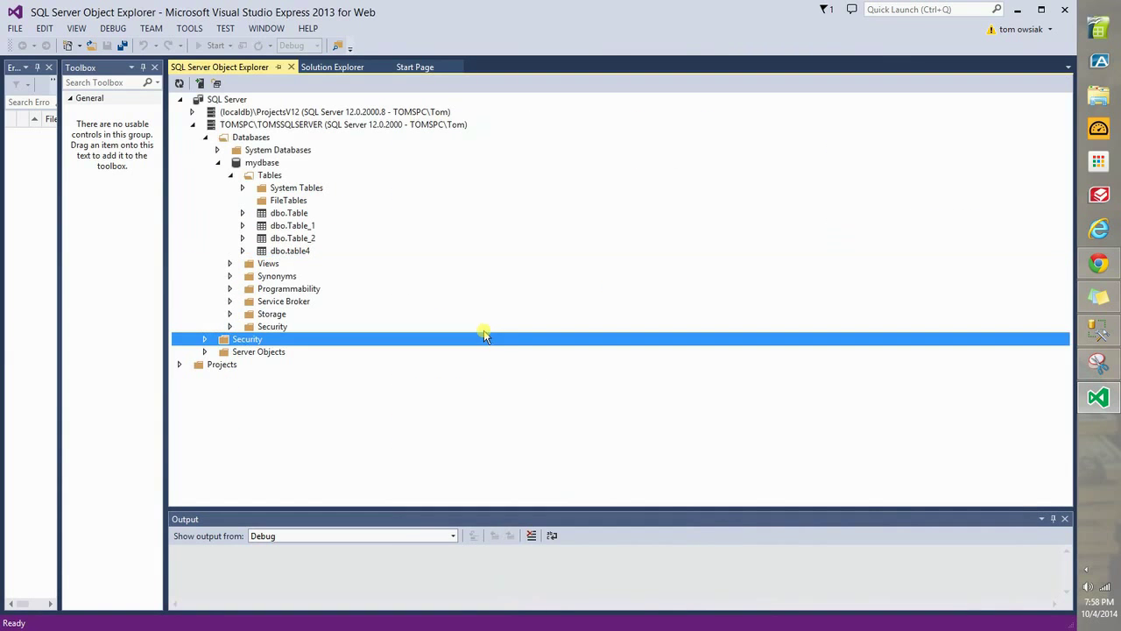
left_click(333, 67)
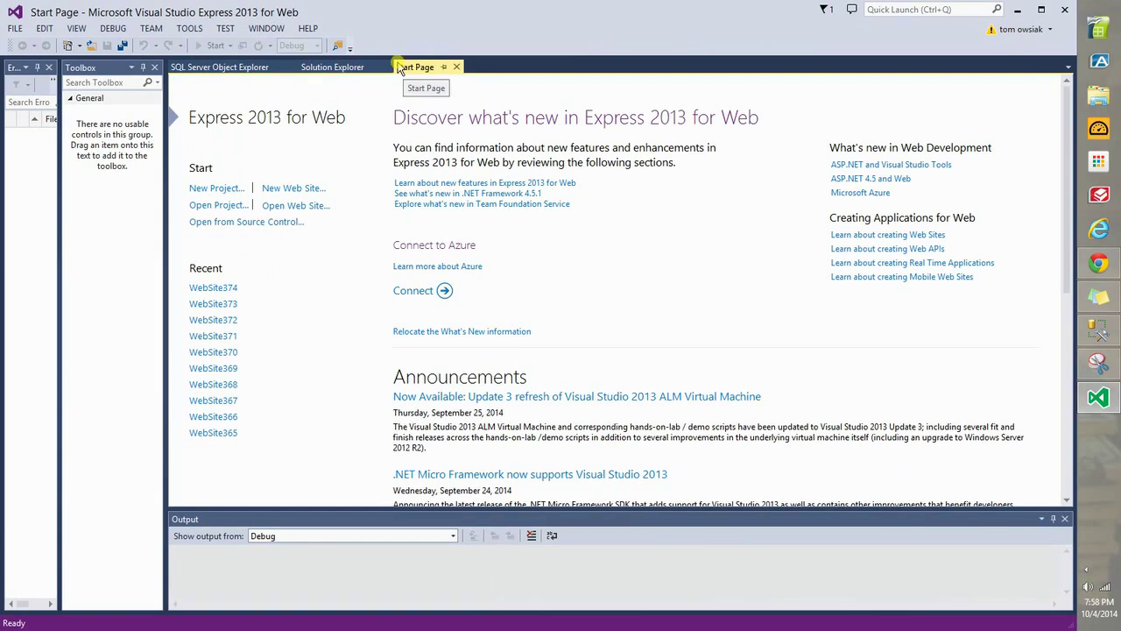
Step: View the SQL Server Object Explorer and Solution Explorer documents, and return to the Start Page
left_click(243, 68)
left_click(336, 70)
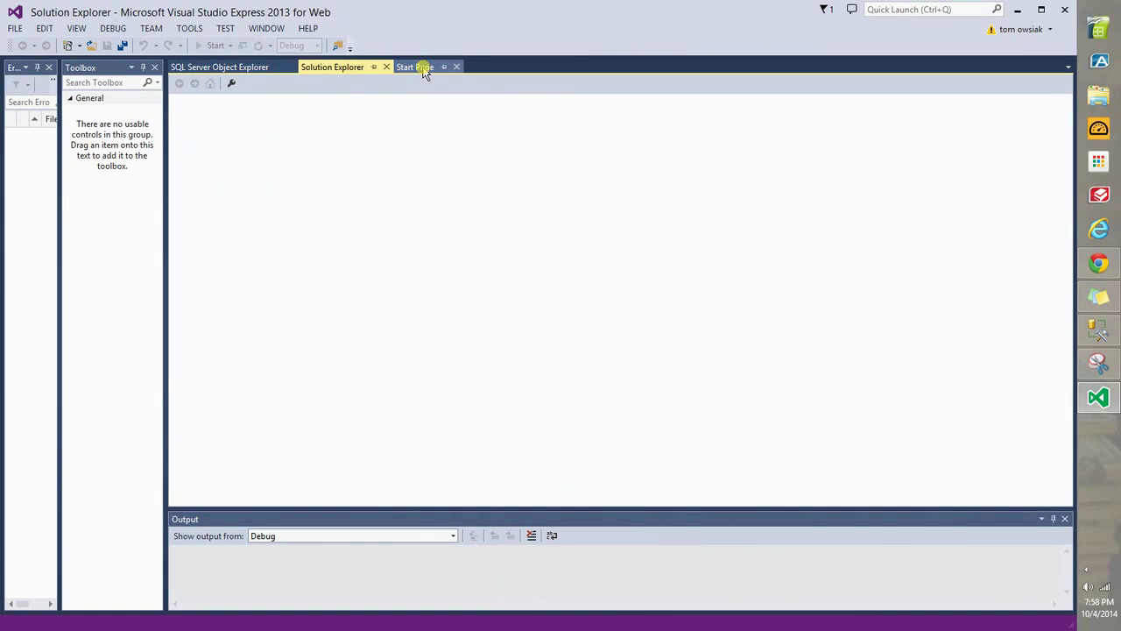
left_click(424, 67)
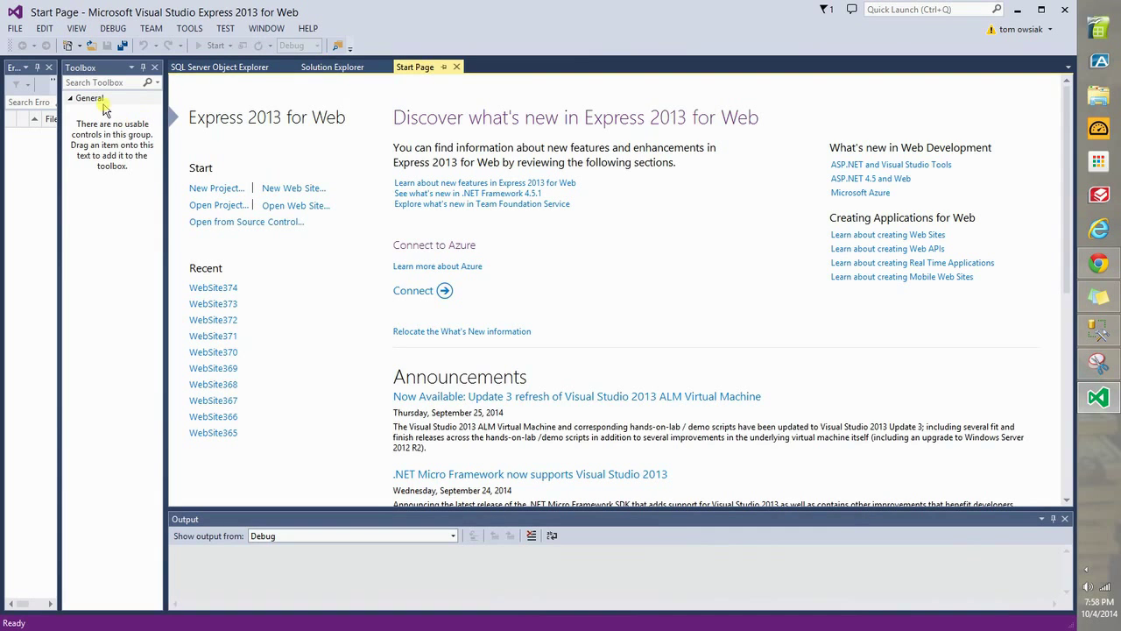
Step: Dock the Toolbox across the full bottom edge of the workspace and reduce its height to give the Start Page more room
left_click(103, 69)
left_click_drag(103, 70, 540, 596)
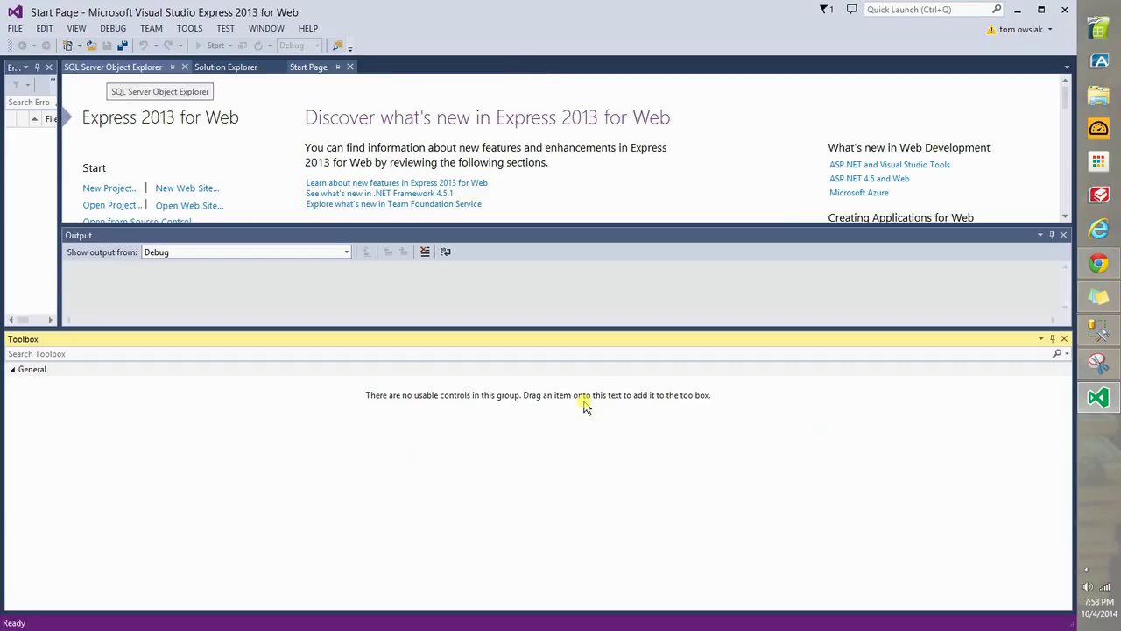
left_click_drag(581, 333, 593, 533)
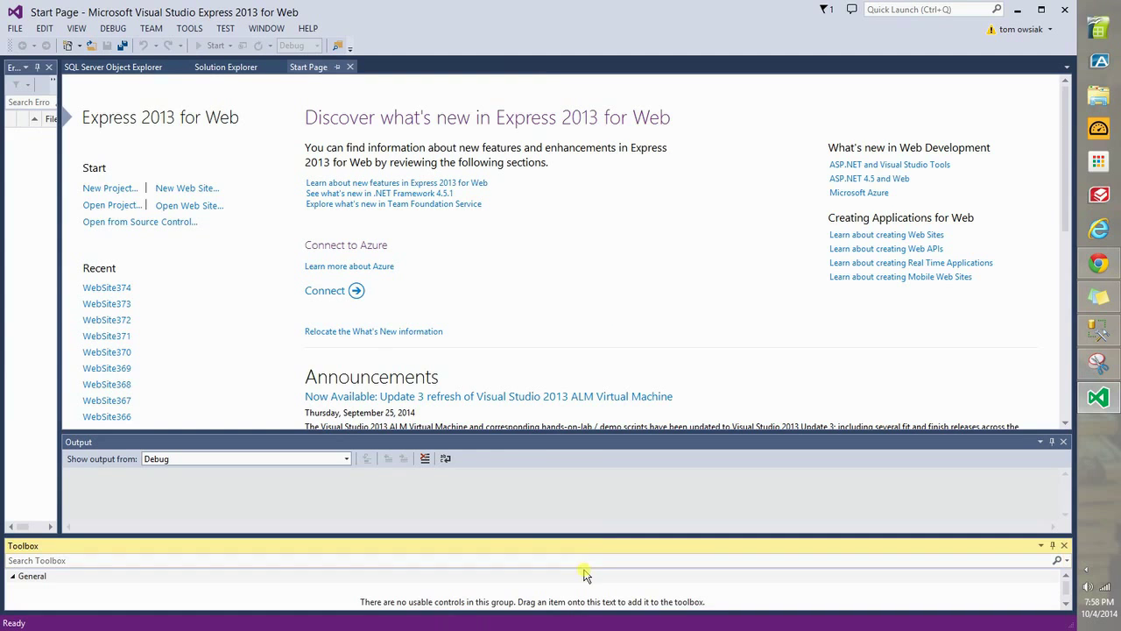
Step: Dock the Toolbox between the Start Page and the Output pane, and move it back to the workspace's bottom edge below Output
left_click_drag(560, 546, 567, 334)
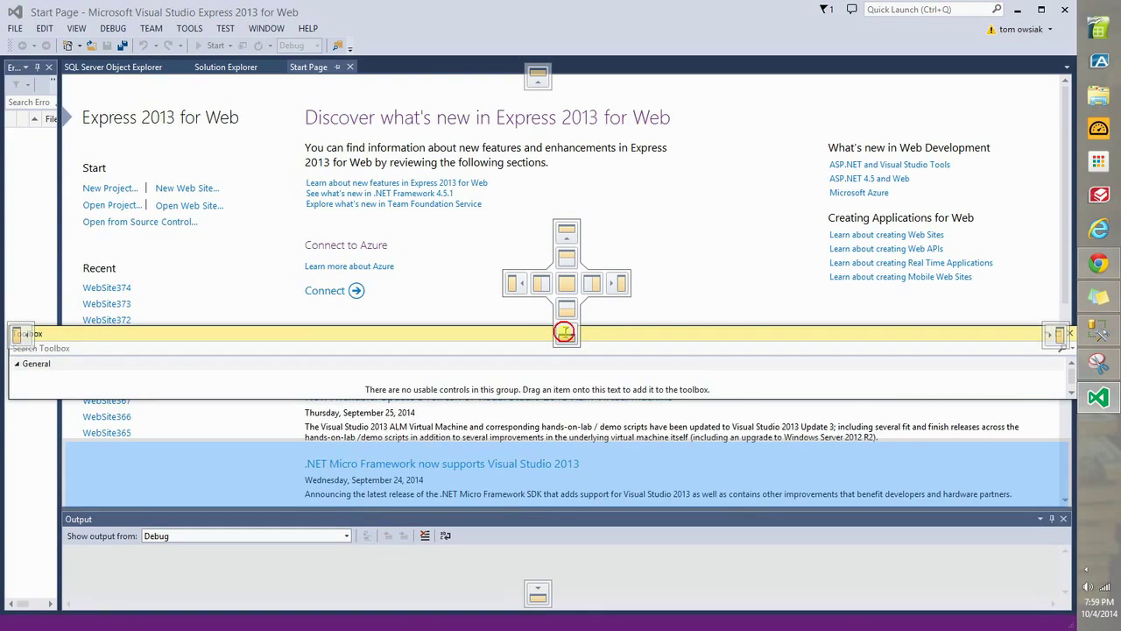
left_click_drag(565, 334, 564, 330)
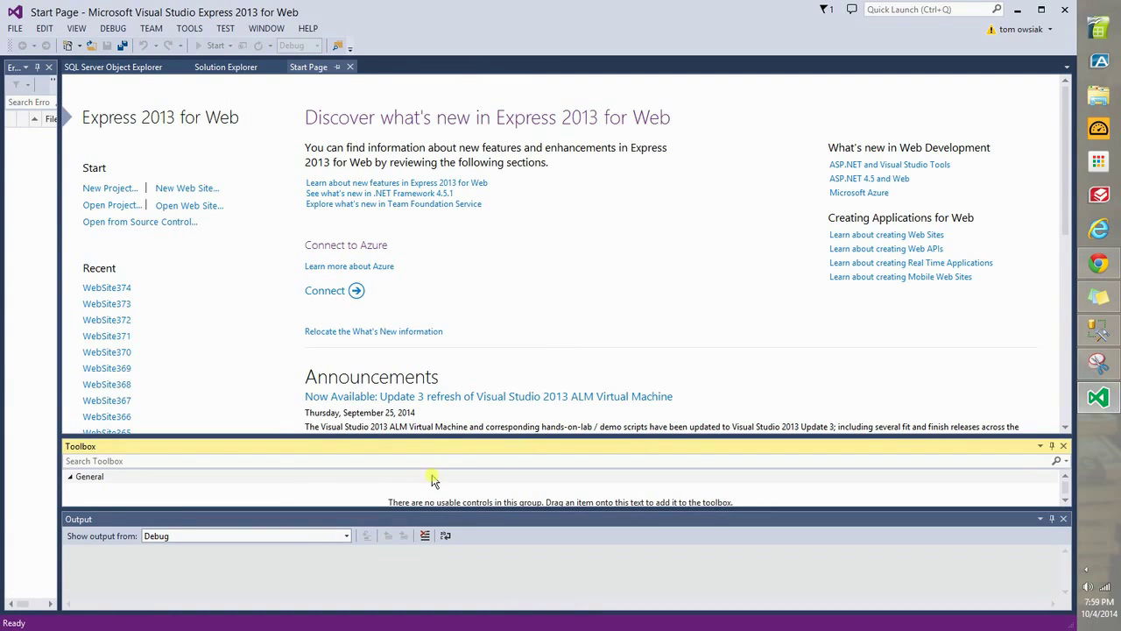
left_click_drag(585, 449, 538, 602)
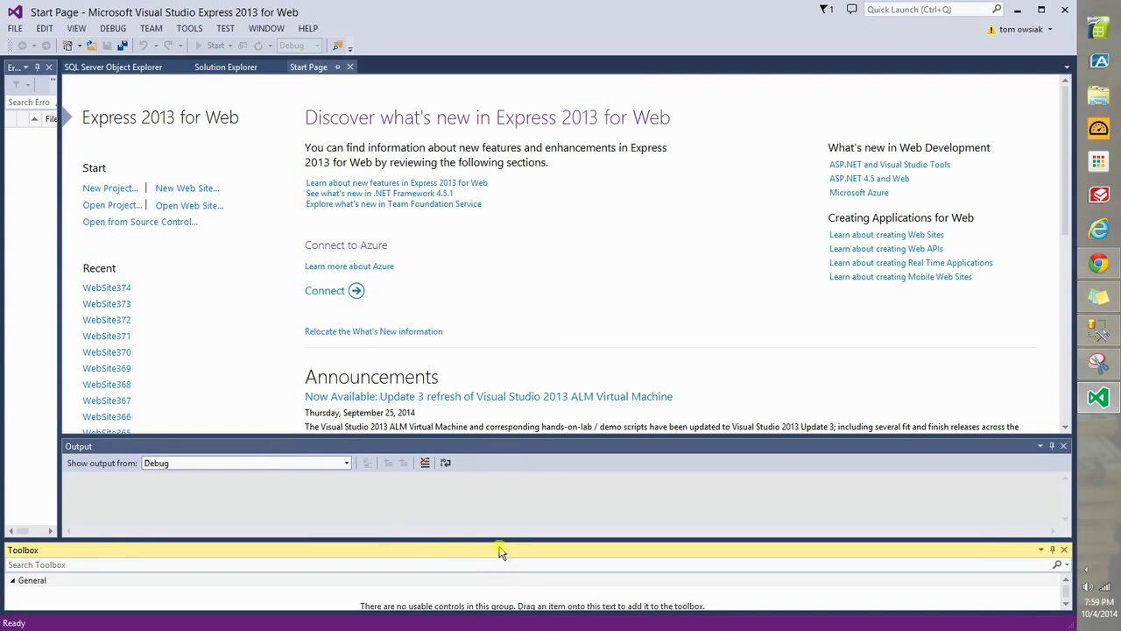
Step: Dock the Toolbox as a tabbed document alongside the Start Page, and view the other tabbed documents, ending on the Start Page
left_click_drag(499, 549, 569, 283)
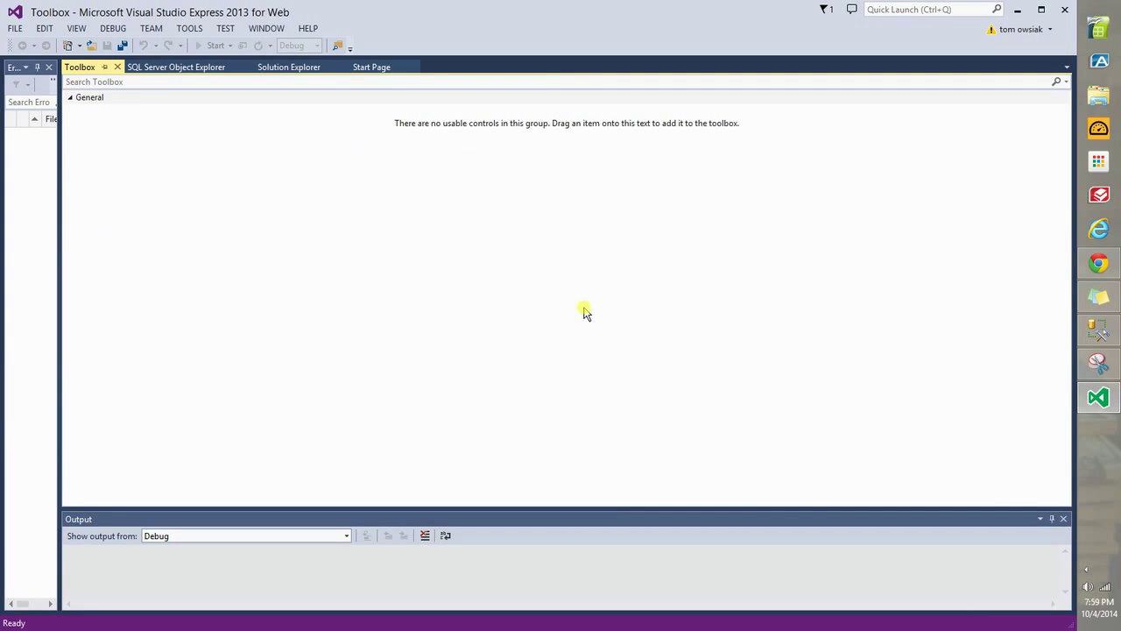
left_click(182, 68)
left_click(283, 68)
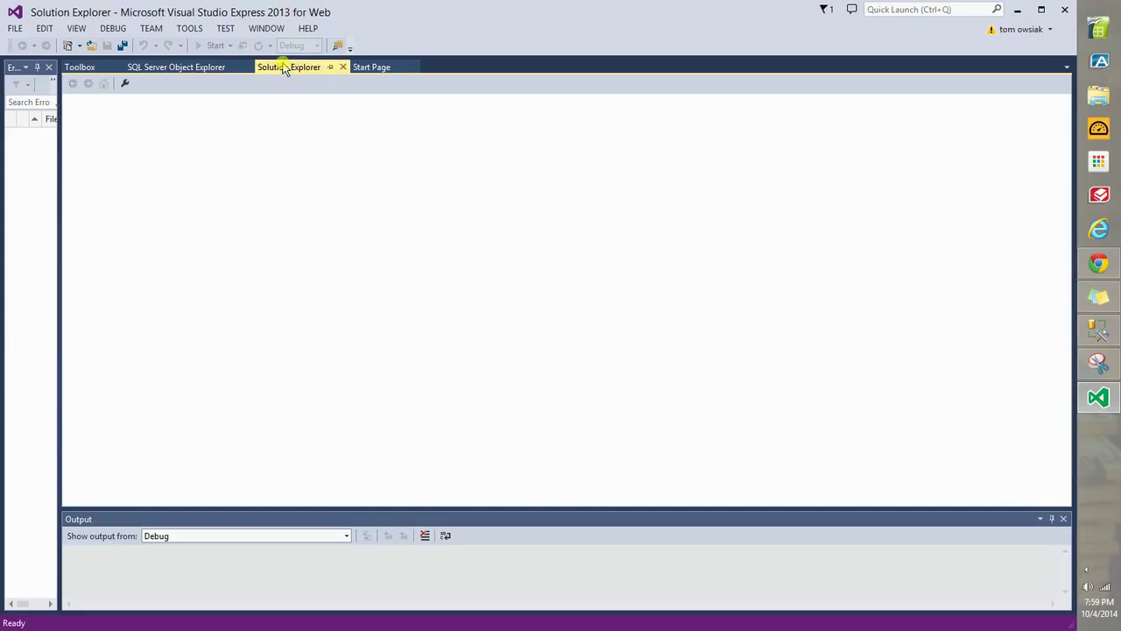
left_click(371, 68)
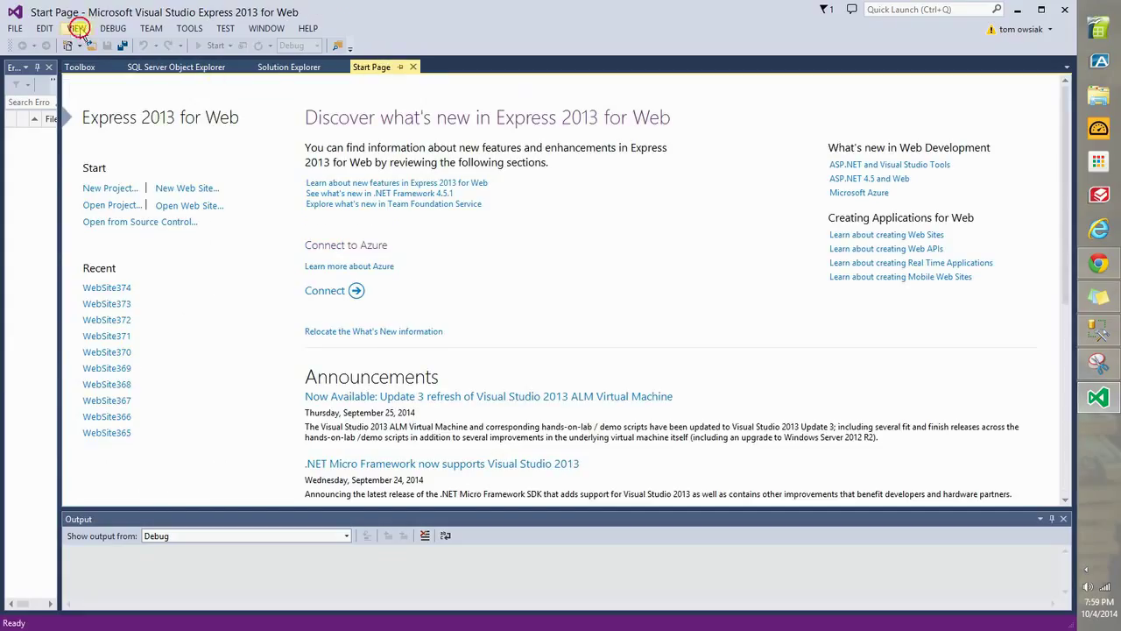
left_click(77, 29)
left_click(77, 29)
left_click(78, 29)
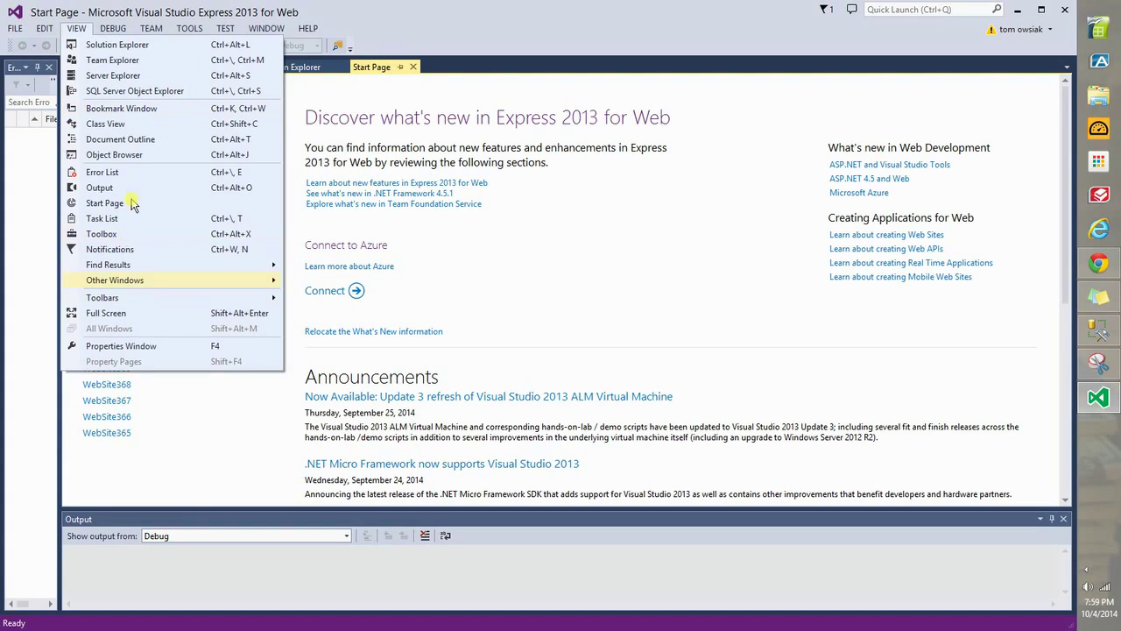
left_click(596, 233)
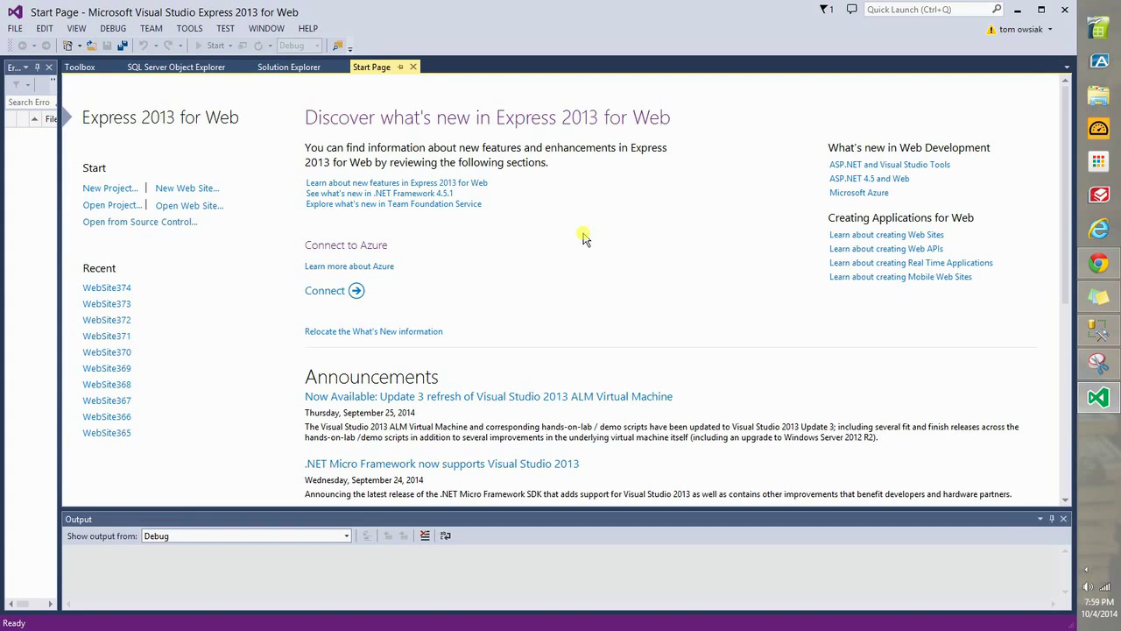
Step: Split the Start Page into its own document group to the right of the other tabbed documents, and narrow it
left_click(379, 69)
left_click_drag(379, 69, 594, 290)
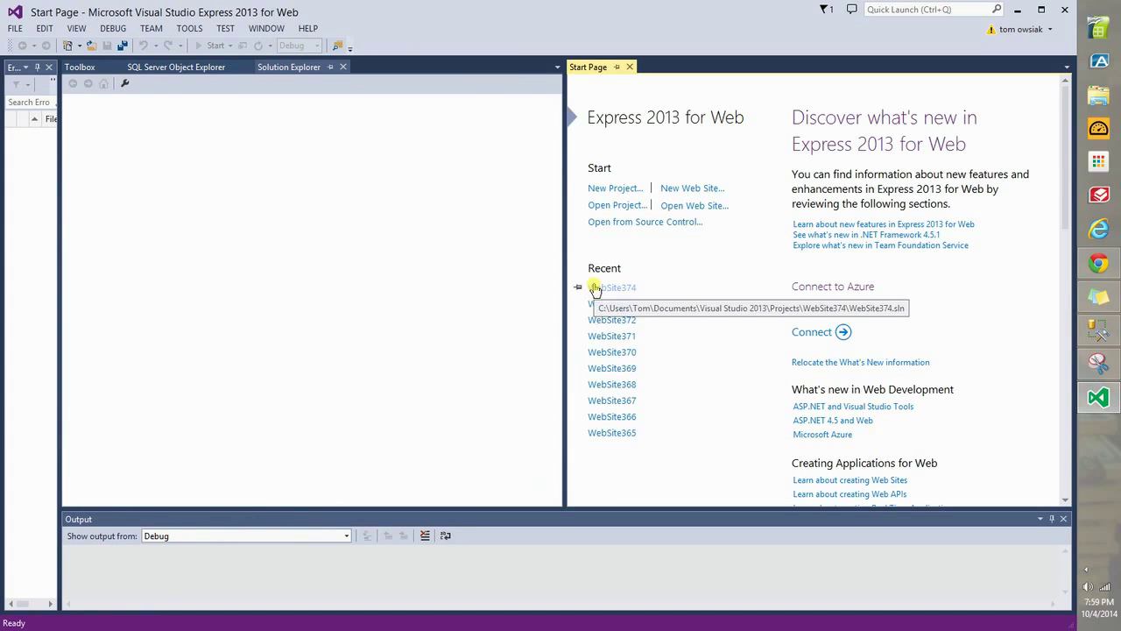
left_click_drag(564, 273, 868, 290)
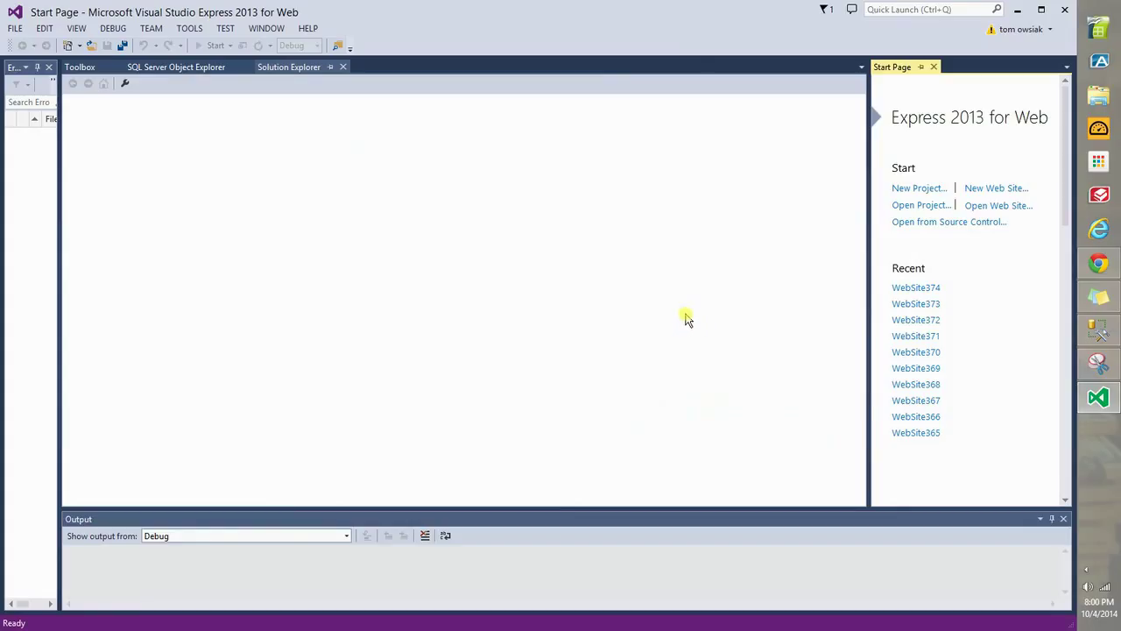
left_click(1086, 570)
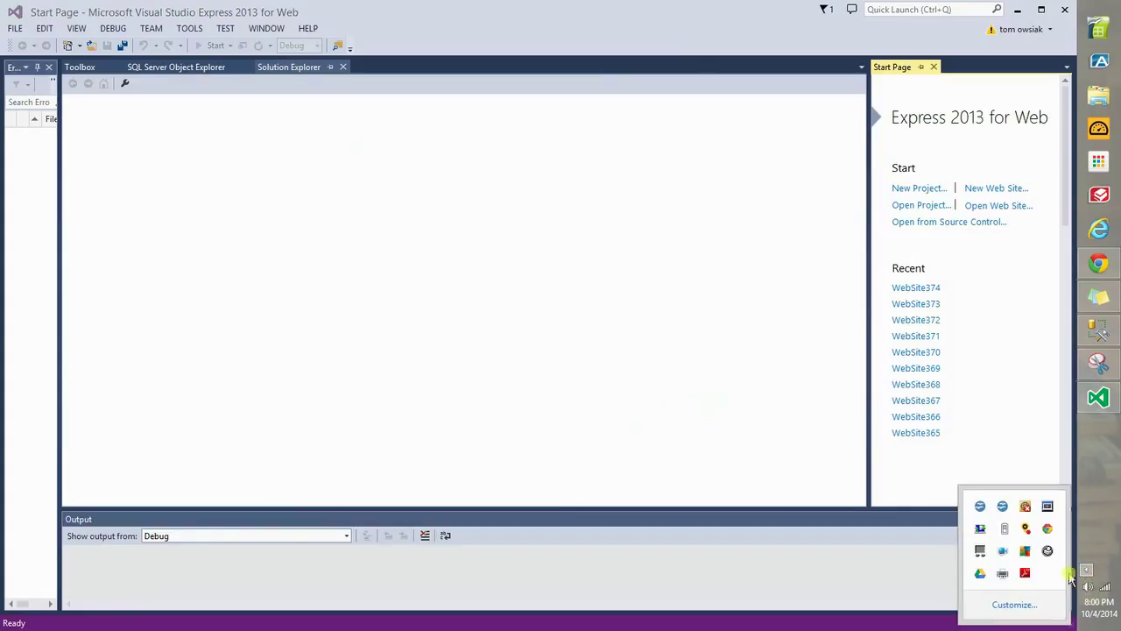
right_click(1003, 551)
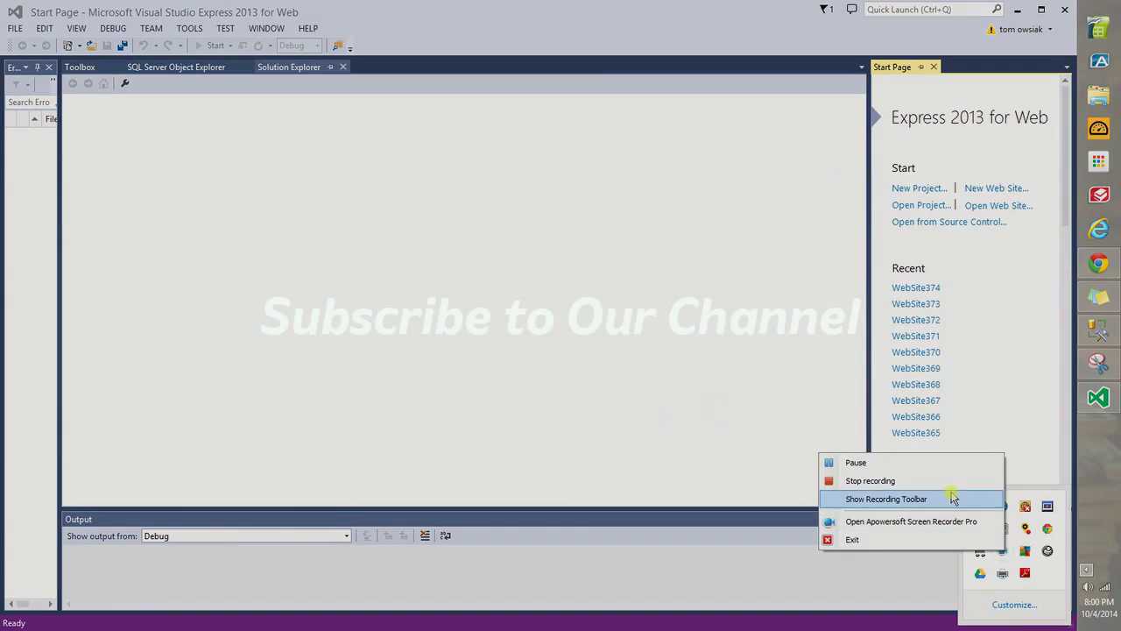
left_click(903, 480)
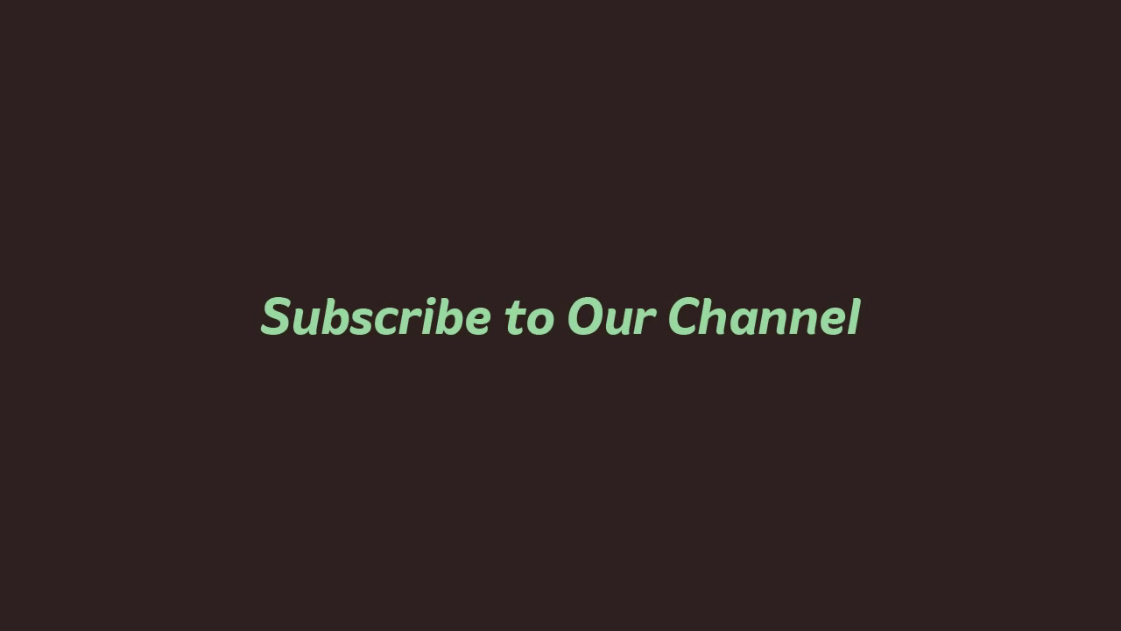